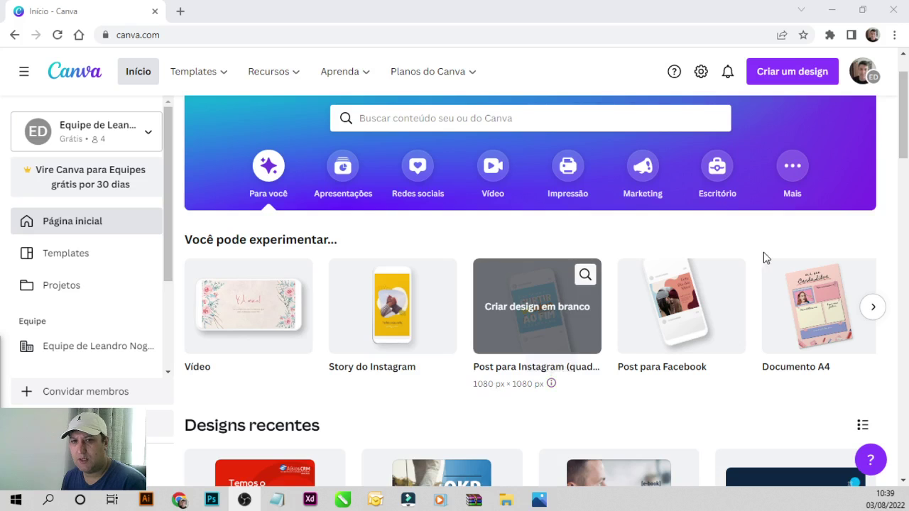
- Create a new blank 'Documento A4' design from Criar um design
click(781, 76)
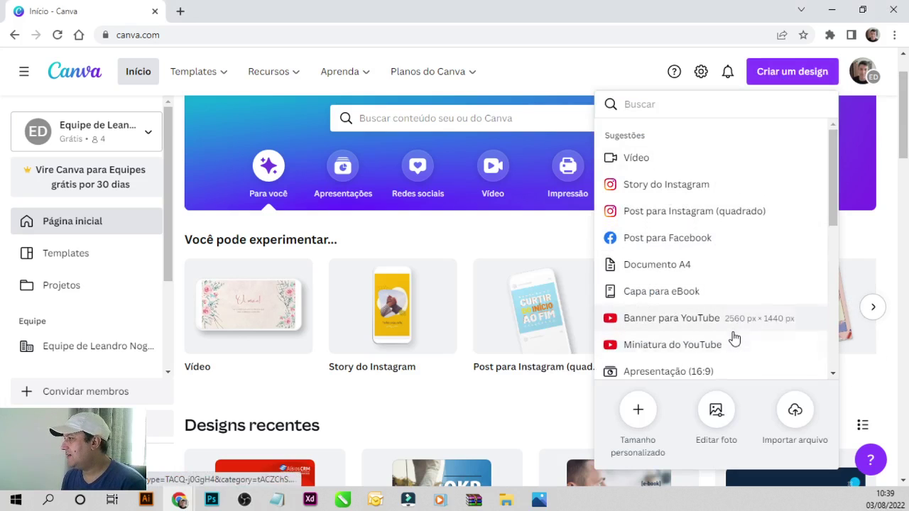
scroll(731, 330, down, 1)
click(657, 198)
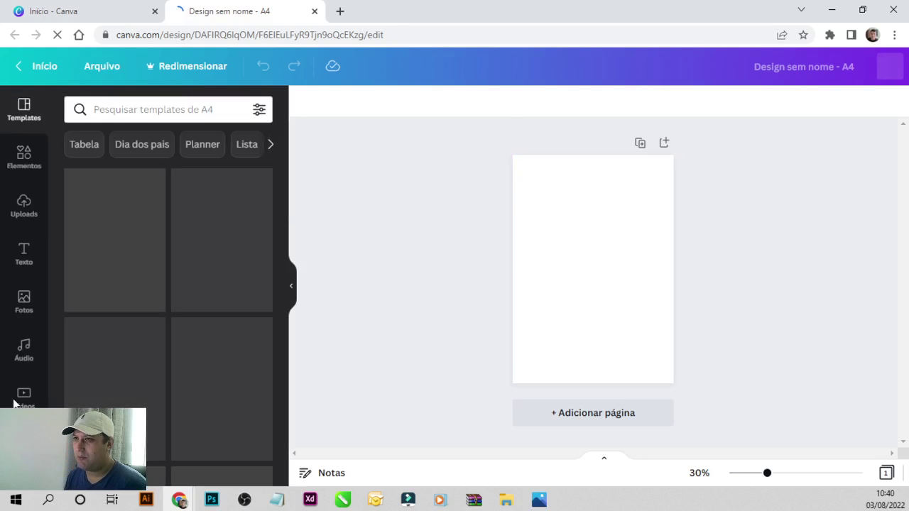
- Place the uploaded hands-and-charts photo onto the A4 page and zoom in
scroll(13, 403, down, 1)
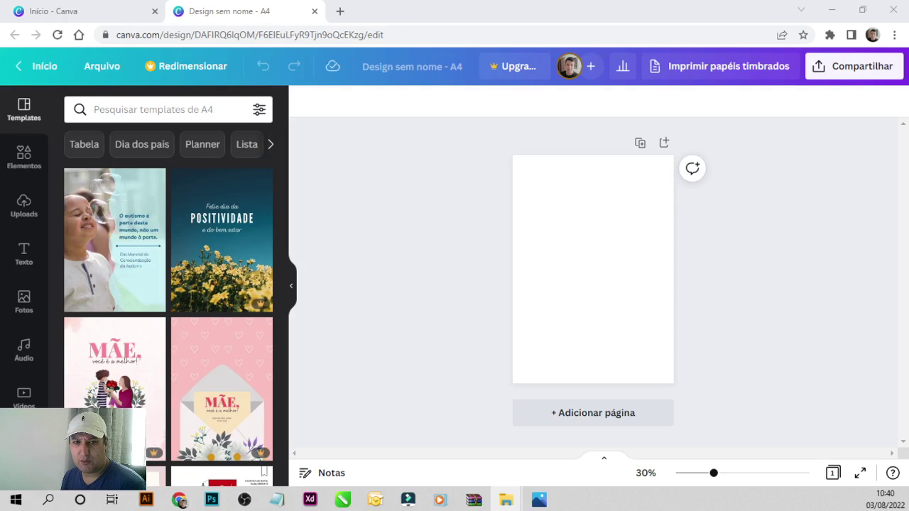
drag(908, 271, 574, 279)
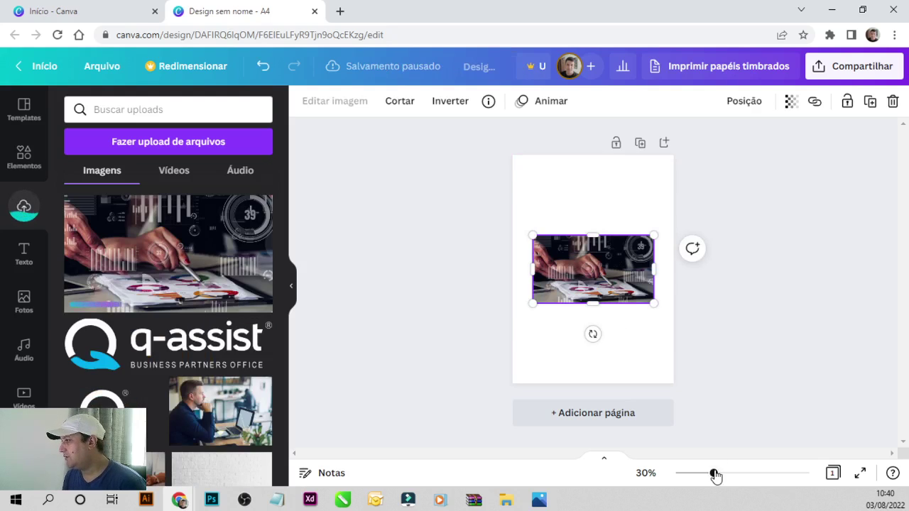
mouse_move(714, 475)
mouse_down()
mouse_move(770, 476)
mouse_move(751, 481)
mouse_up()
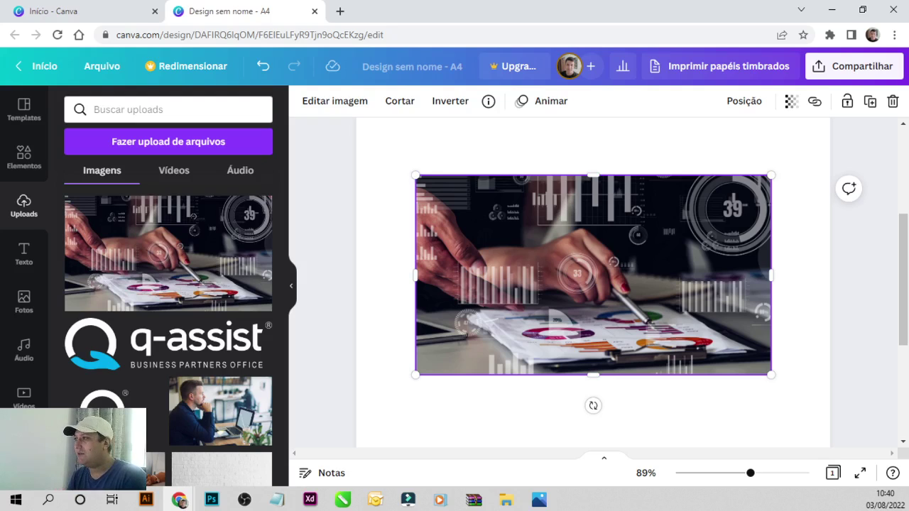
- Enlarge and shift the photo until it covers the whole page
scroll(577, 227, down, 2)
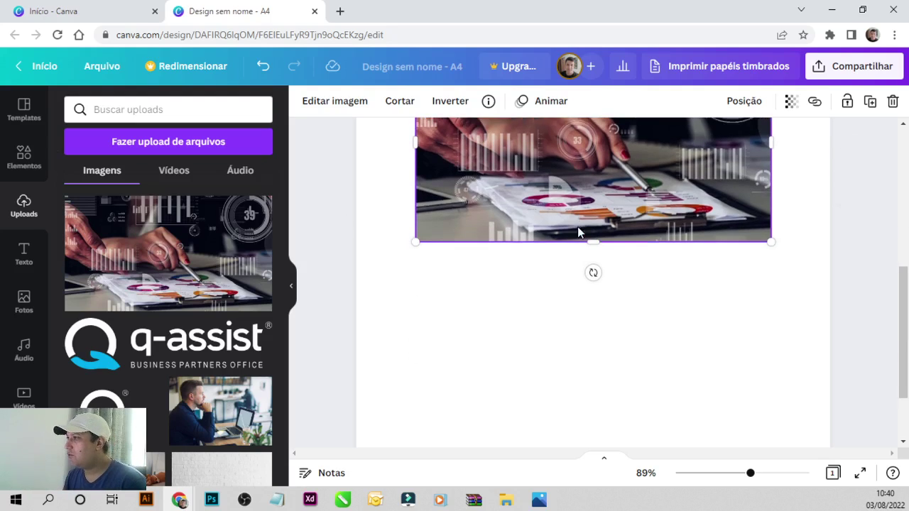
scroll(604, 341, up, 4)
scroll(558, 348, down, 1)
scroll(558, 353, down, 1)
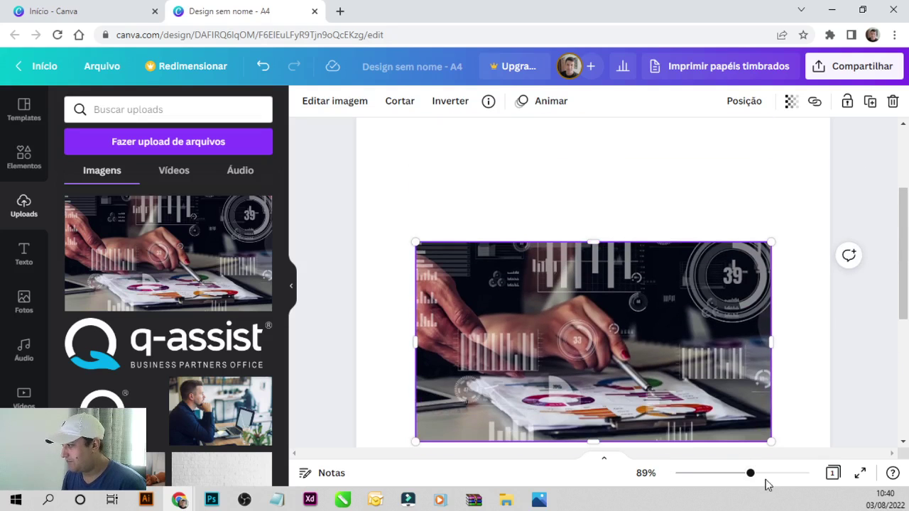
drag(750, 480, 714, 473)
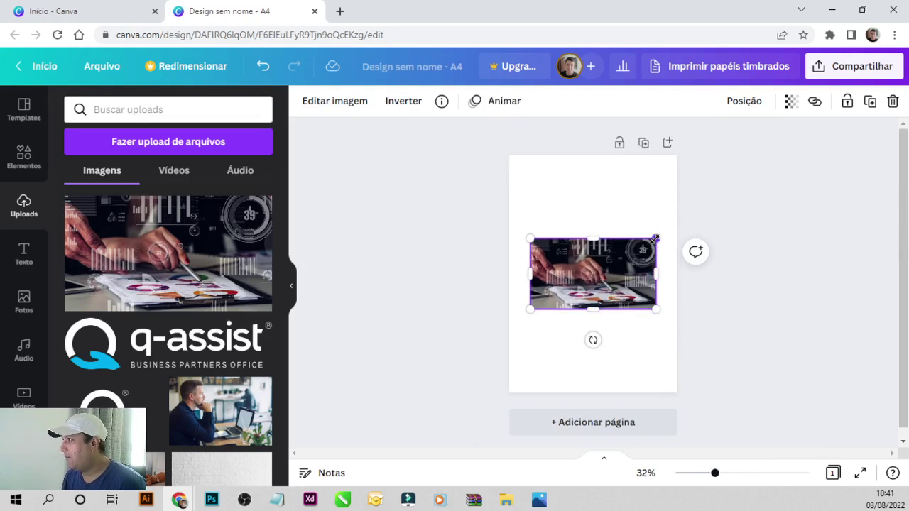
mouse_move(654, 239)
mouse_down()
mouse_move(748, 181)
mouse_move(768, 154)
mouse_up()
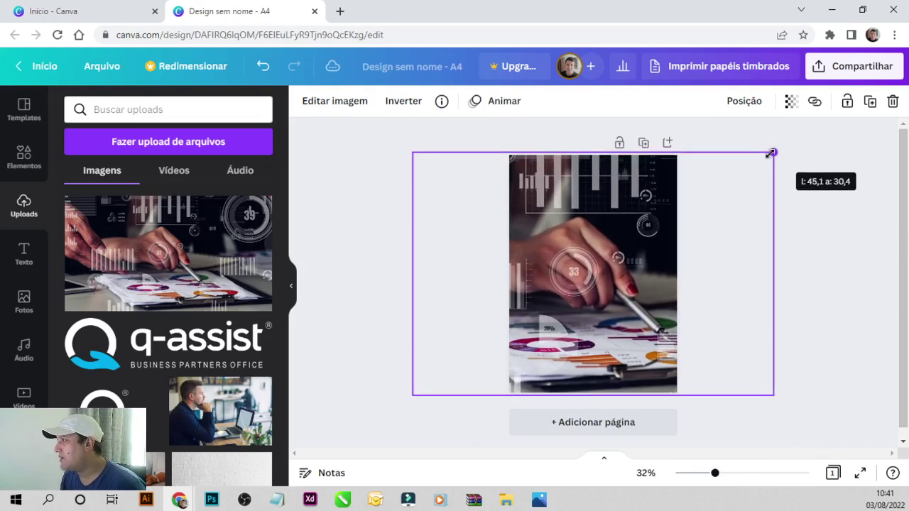
drag(768, 154, 772, 150)
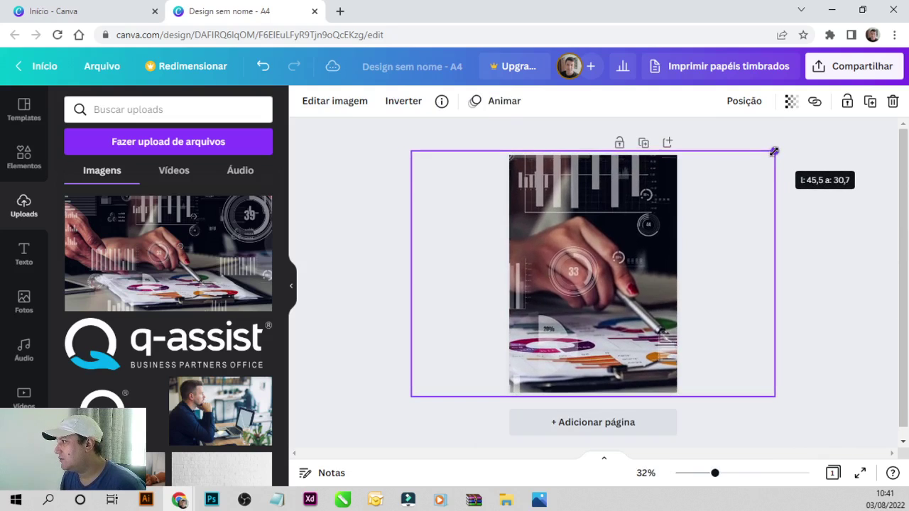
drag(626, 279, 606, 279)
click(828, 270)
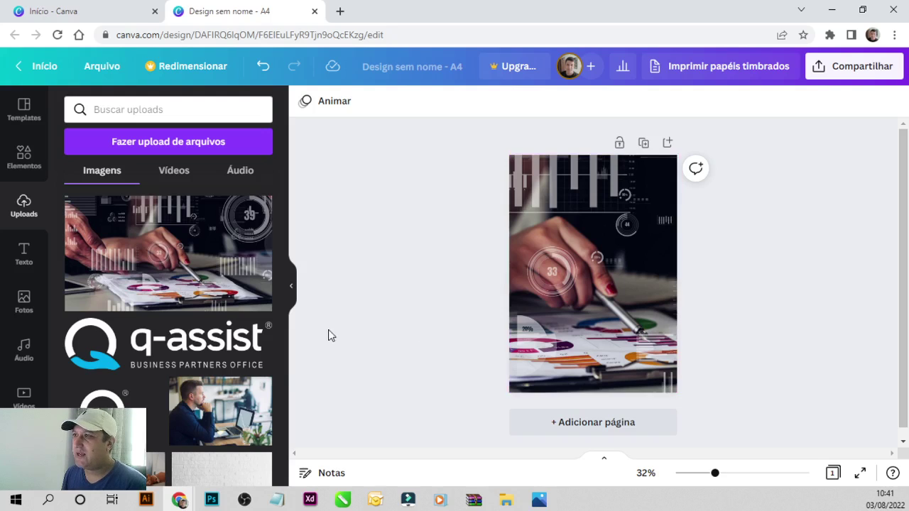
- Search elements for 'transparência preto' and add two dark gradient elements
click(292, 290)
click(16, 150)
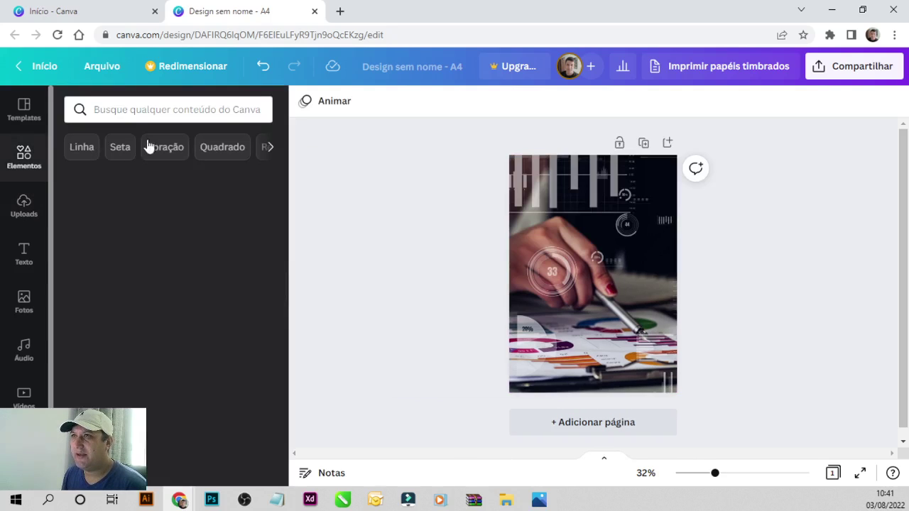
click(123, 104)
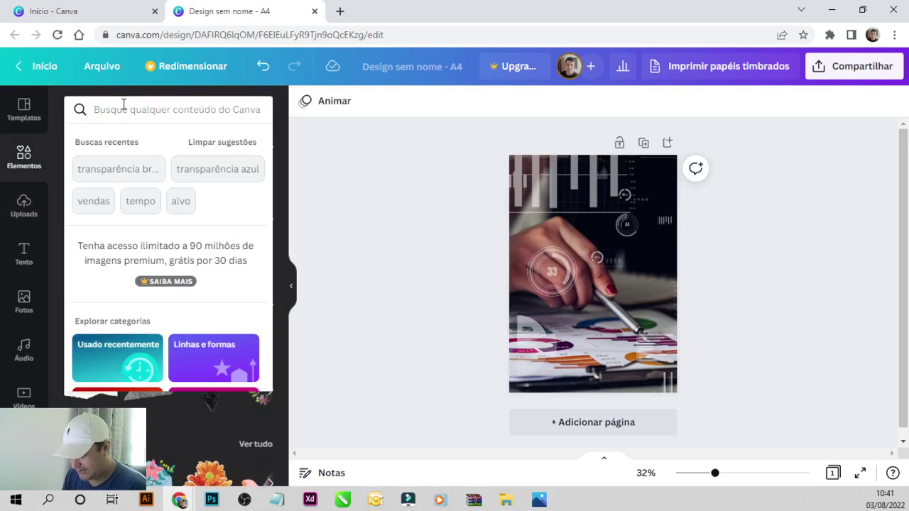
text(transparênc)
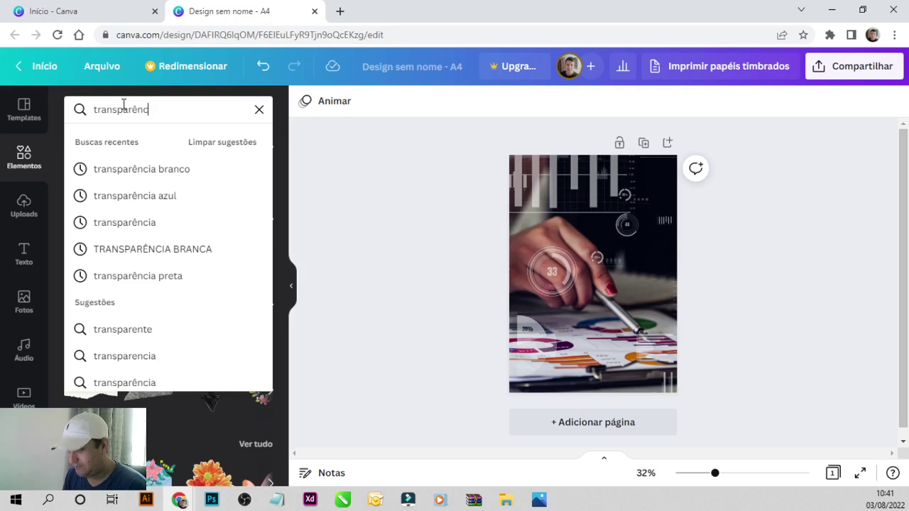
text(ia)
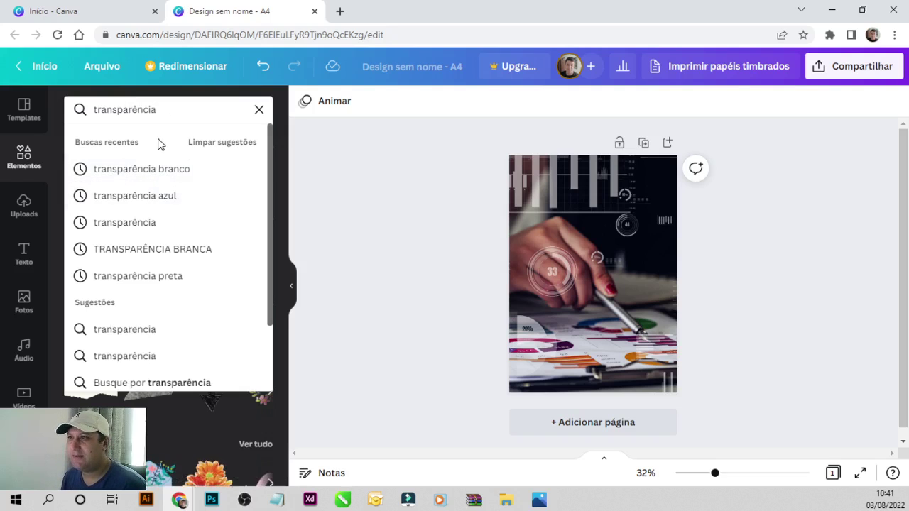
text( pre)
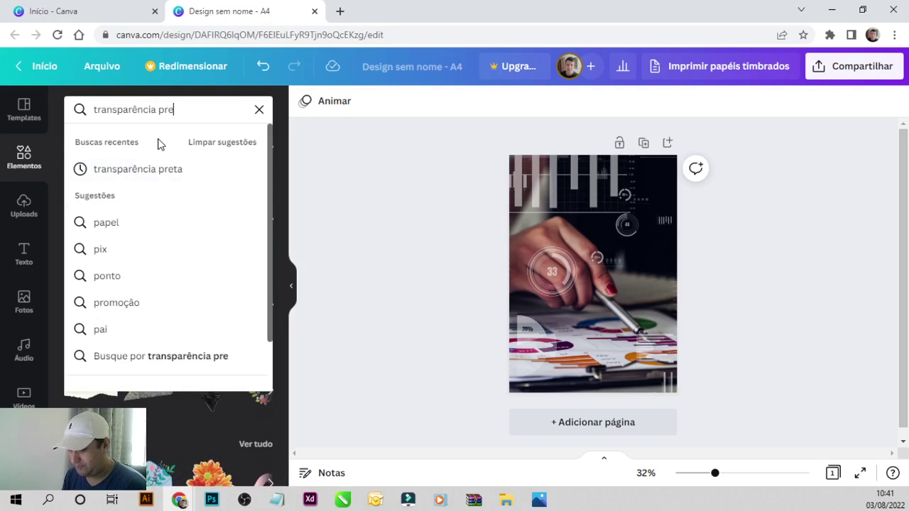
text(to)
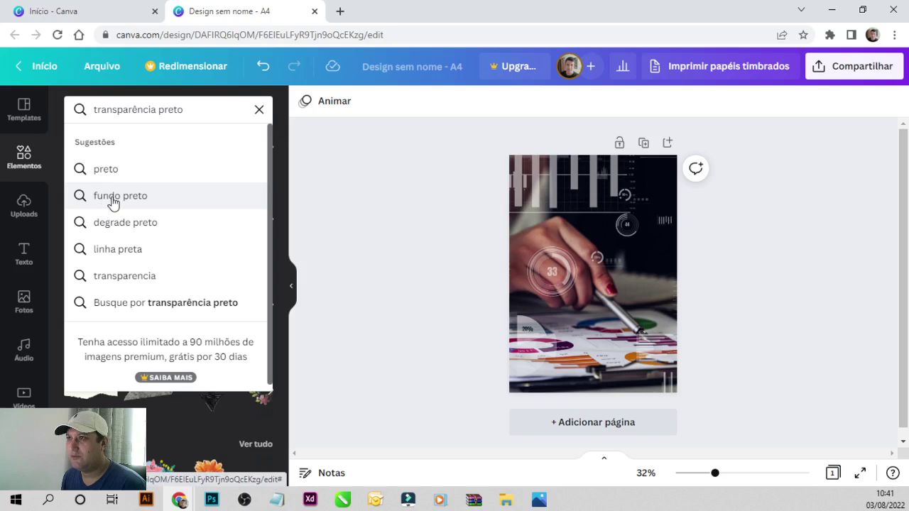
click(124, 224)
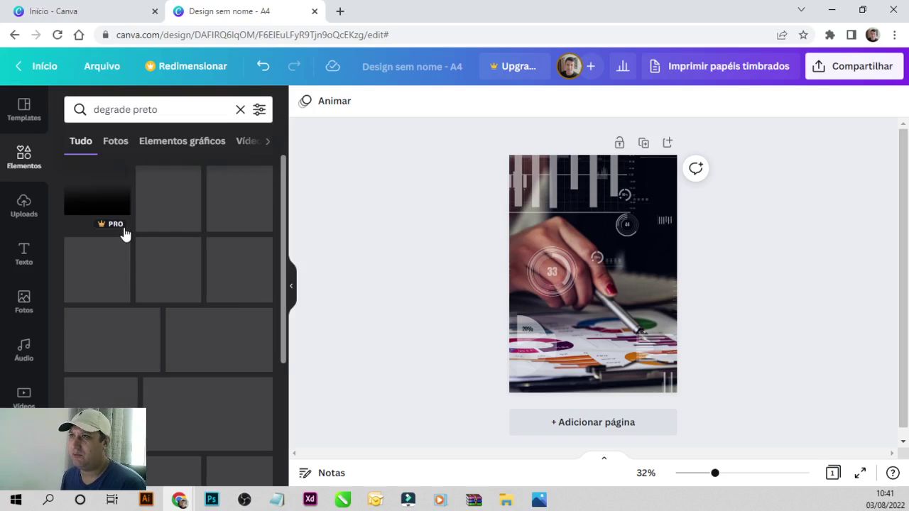
mouse_move(218, 339)
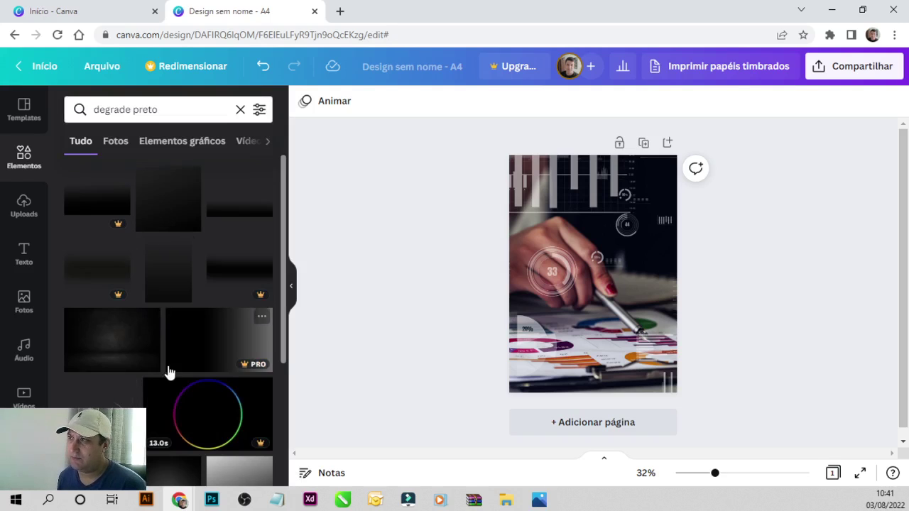
click(162, 209)
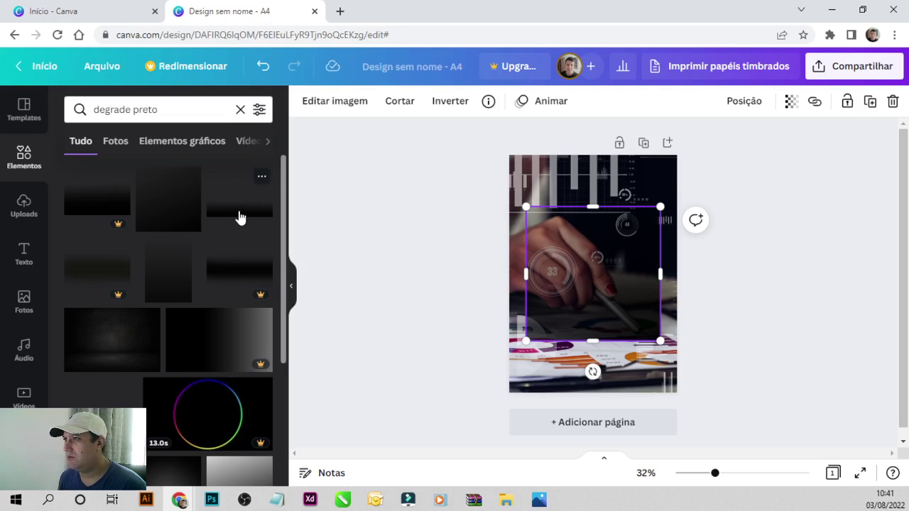
click(240, 216)
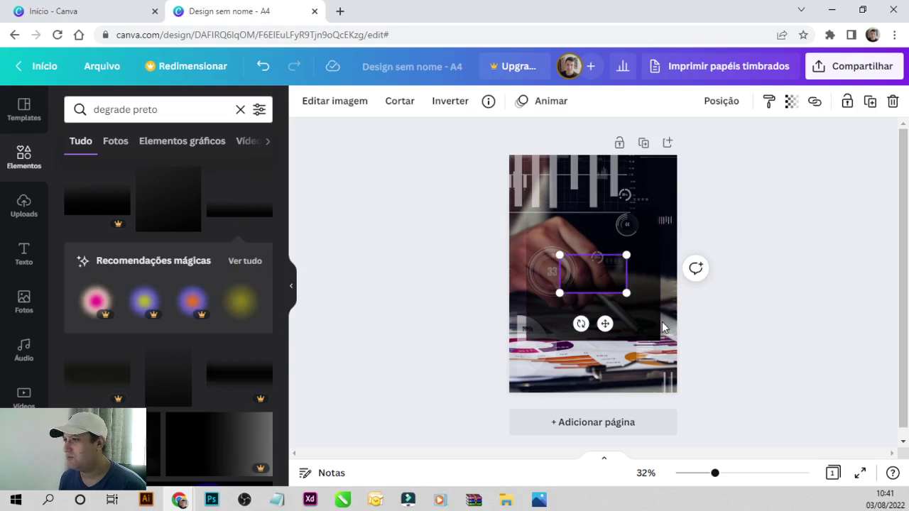
- Delete the large overlay, then flip the remaining gradient and stretch it across the page top
click(641, 308)
key(Delete)
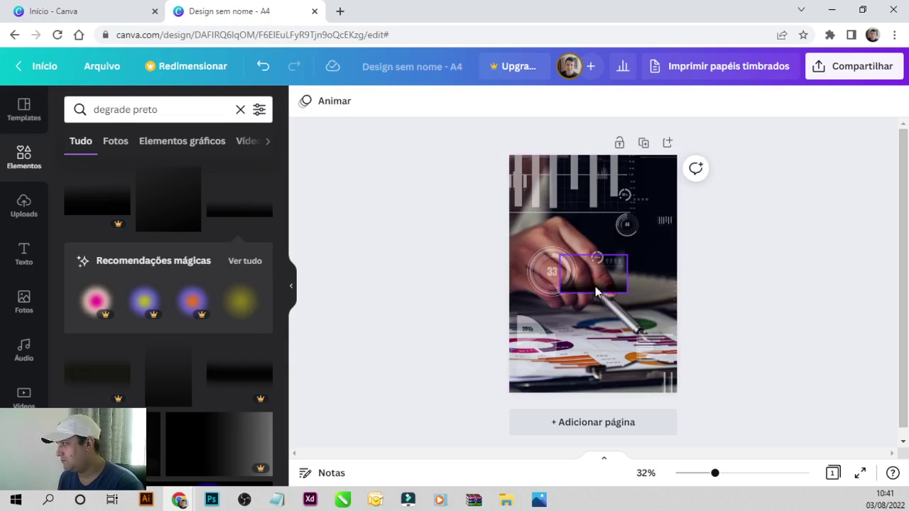
drag(595, 291, 584, 206)
click(450, 105)
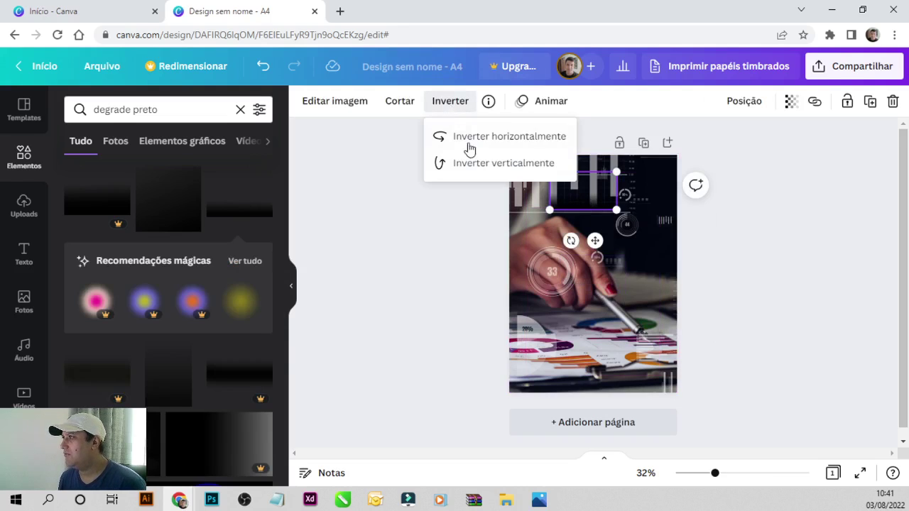
click(471, 163)
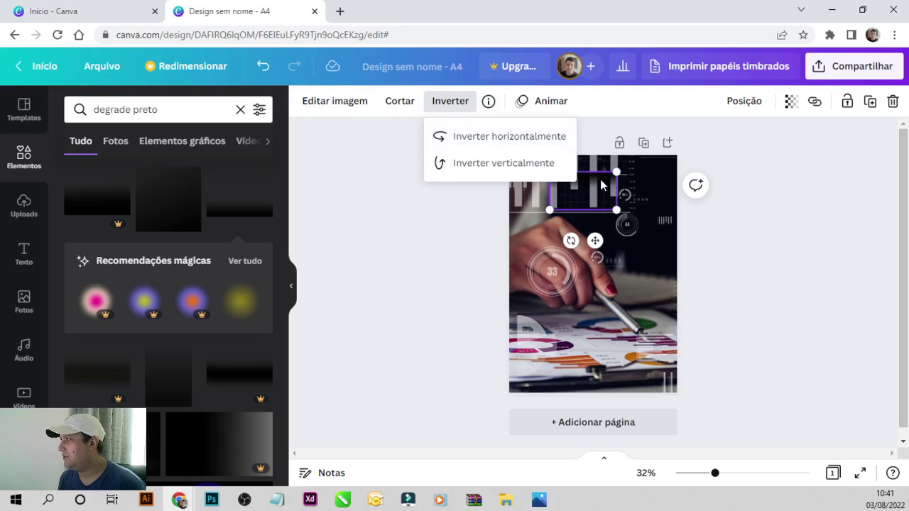
mouse_move(600, 186)
mouse_down()
mouse_move(560, 169)
mouse_move(671, 247)
mouse_up()
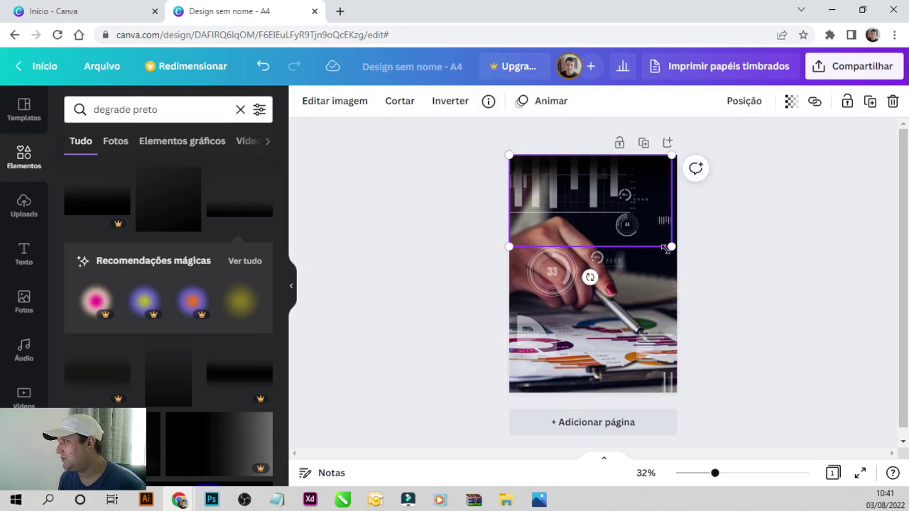
drag(673, 247, 677, 250)
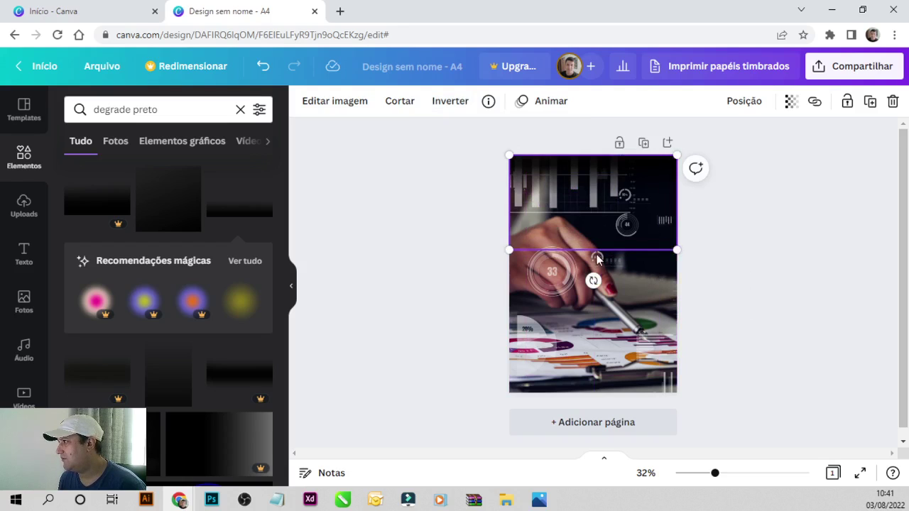
drag(510, 271, 291, 375)
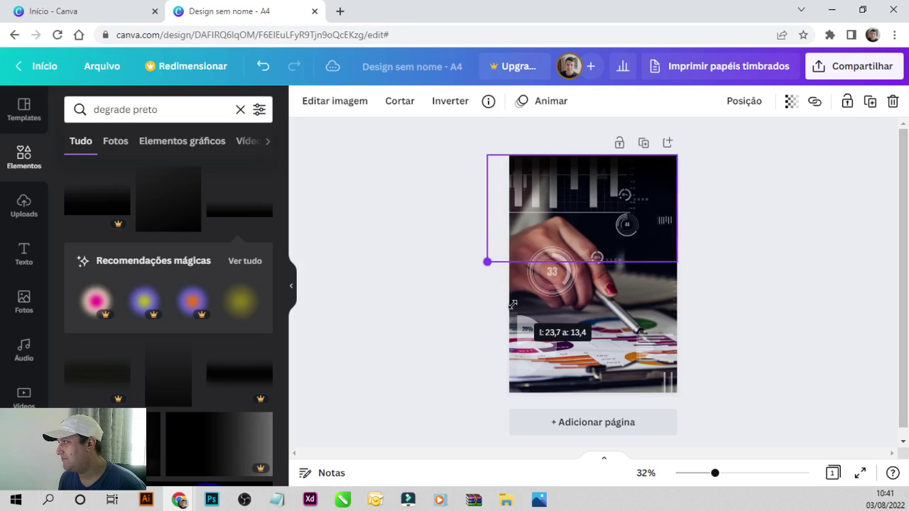
- Replace it with a fresh flipped dark gradient placed at the page's top-left corner
click(678, 201)
click(478, 220)
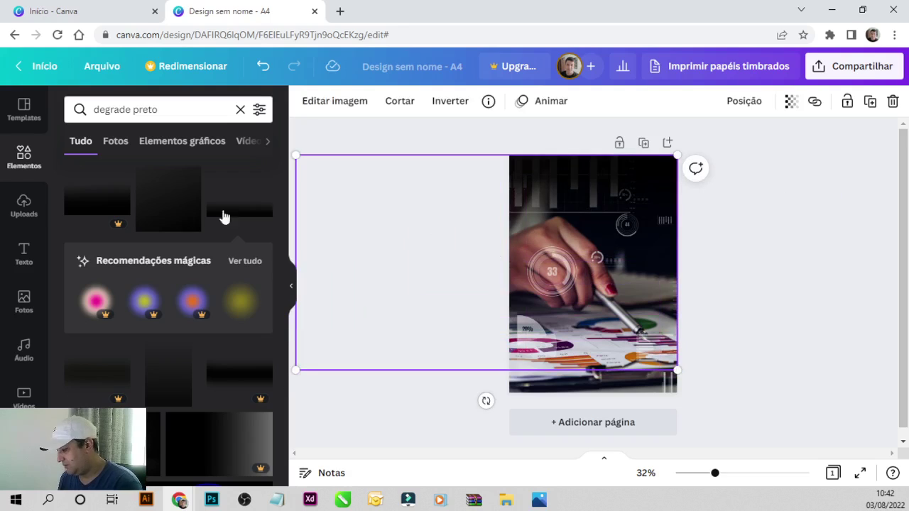
key(Delete)
click(178, 375)
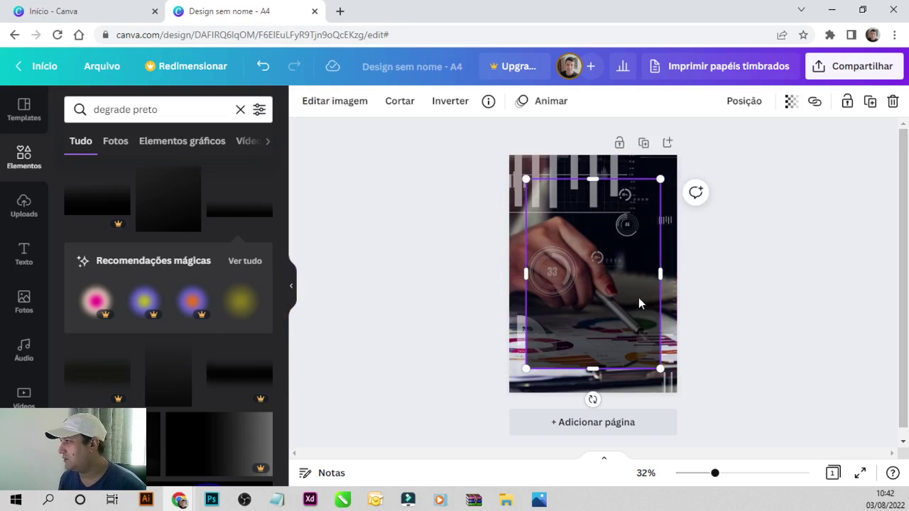
click(455, 103)
click(506, 172)
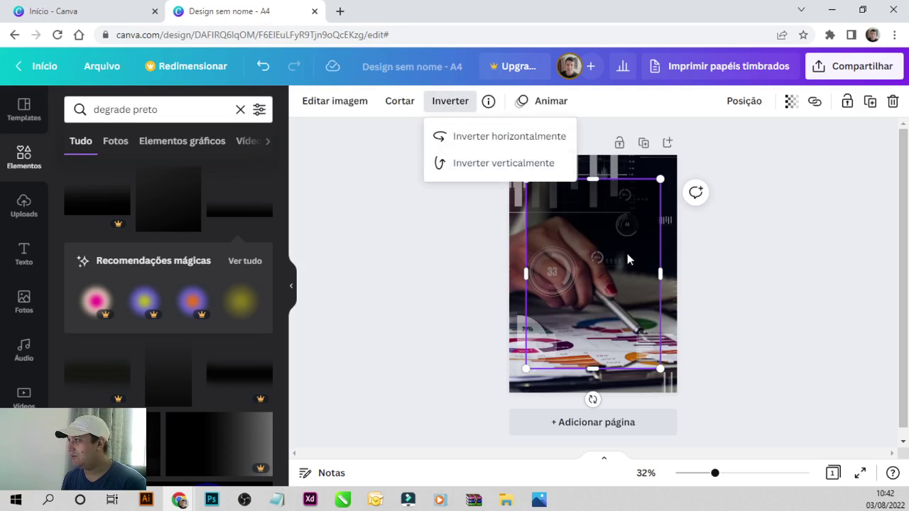
mouse_move(627, 260)
mouse_down()
mouse_move(612, 237)
mouse_move(677, 250)
mouse_up()
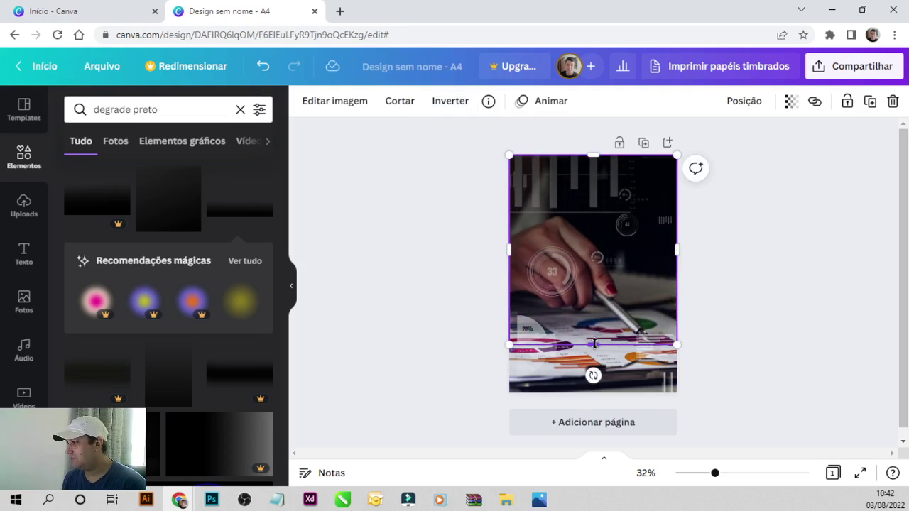
drag(595, 343, 594, 355)
- Align the gradient flush with the page's left and top edges
click(787, 280)
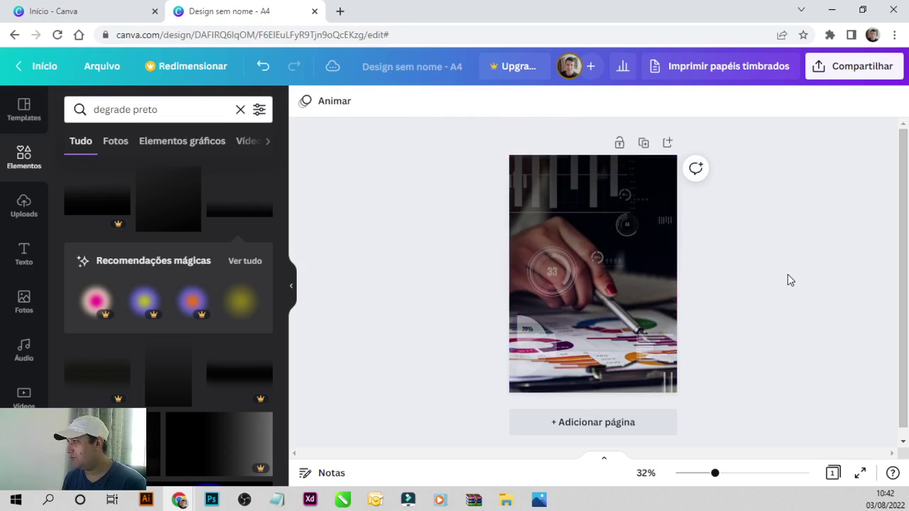
click(664, 283)
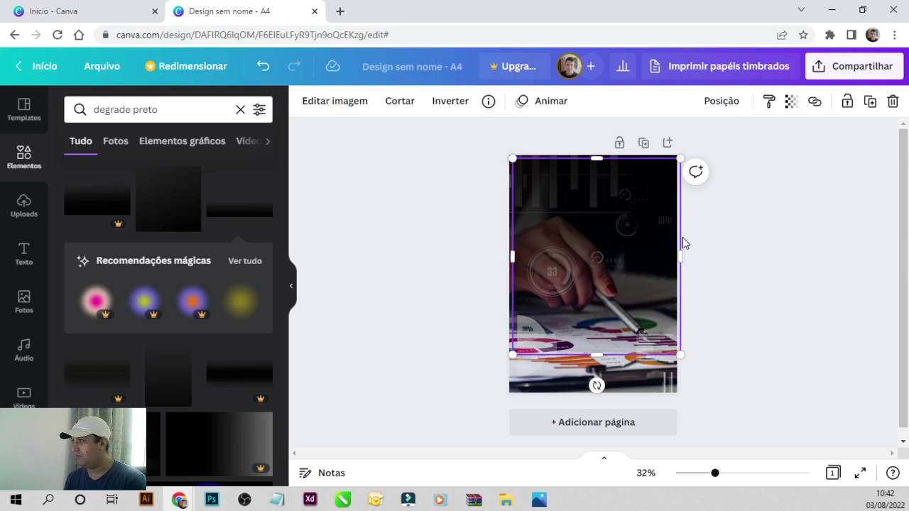
mouse_move(637, 249)
mouse_down()
mouse_move(646, 262)
mouse_move(645, 242)
mouse_up()
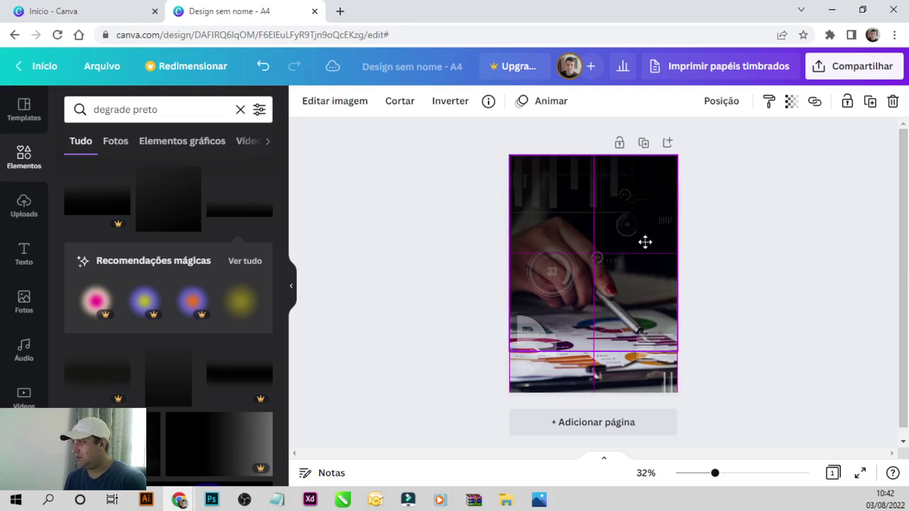
click(780, 216)
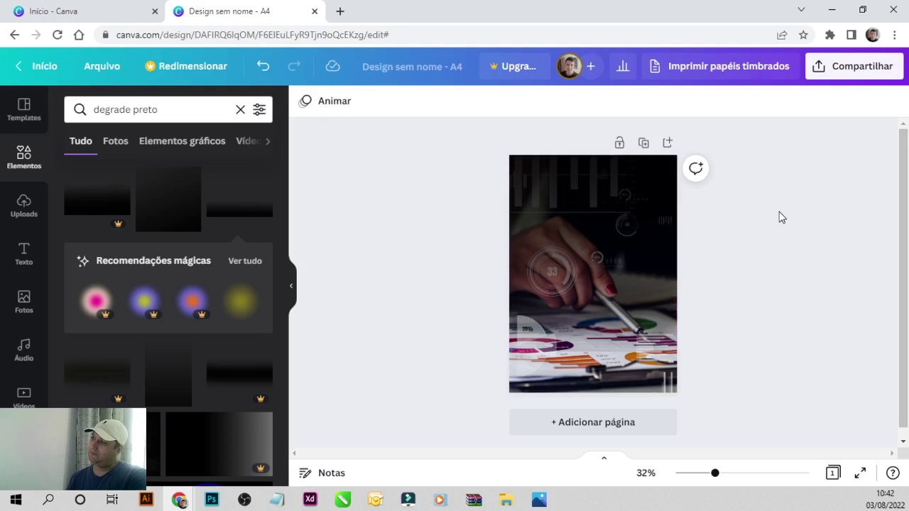
click(639, 251)
drag(640, 239, 643, 242)
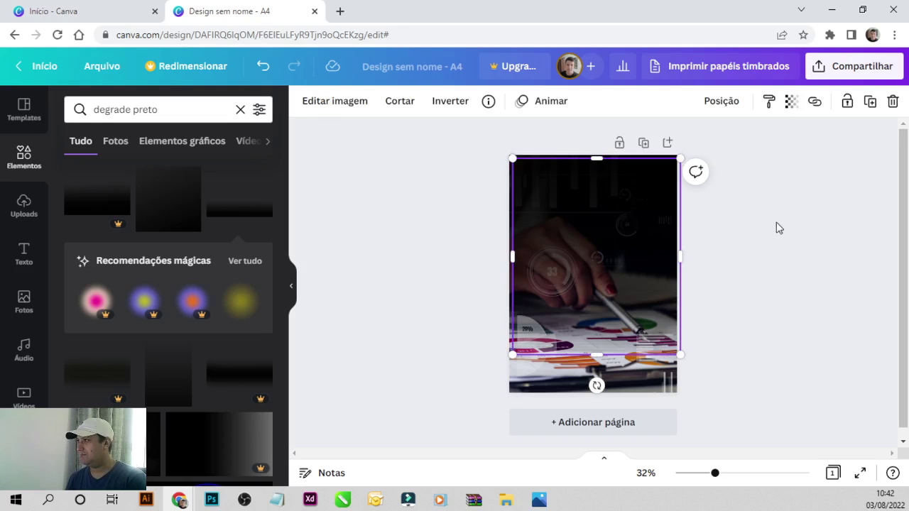
drag(567, 198, 560, 188)
click(827, 196)
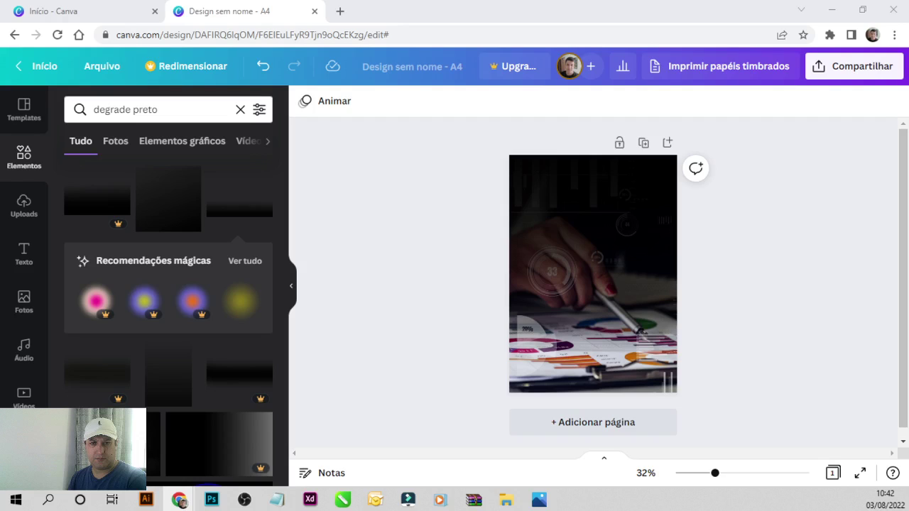
- Add a PESQUISA heading near the top and duplicate it as DE MERCADO
click(23, 252)
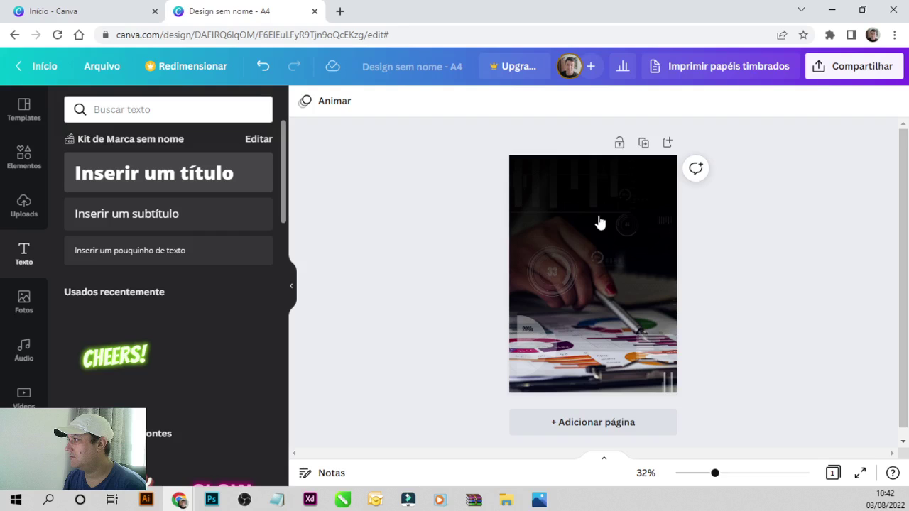
key(ctrl+v)
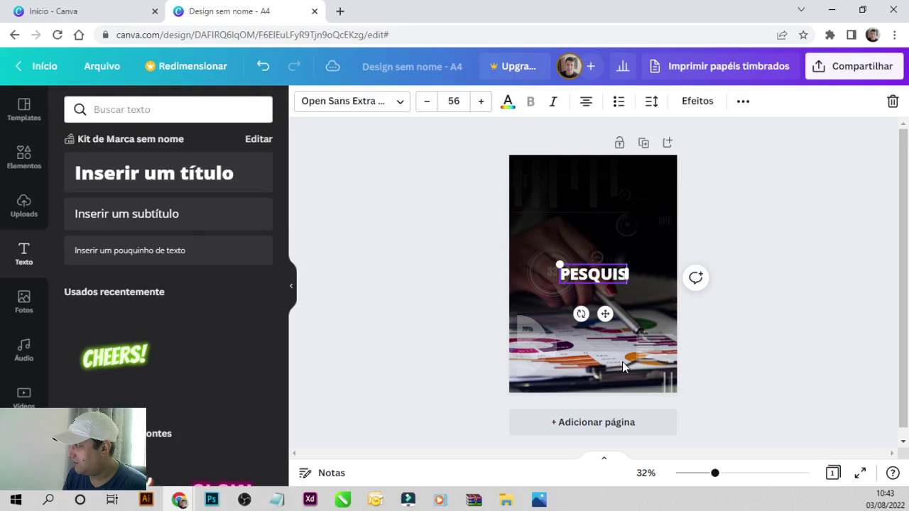
text(A)
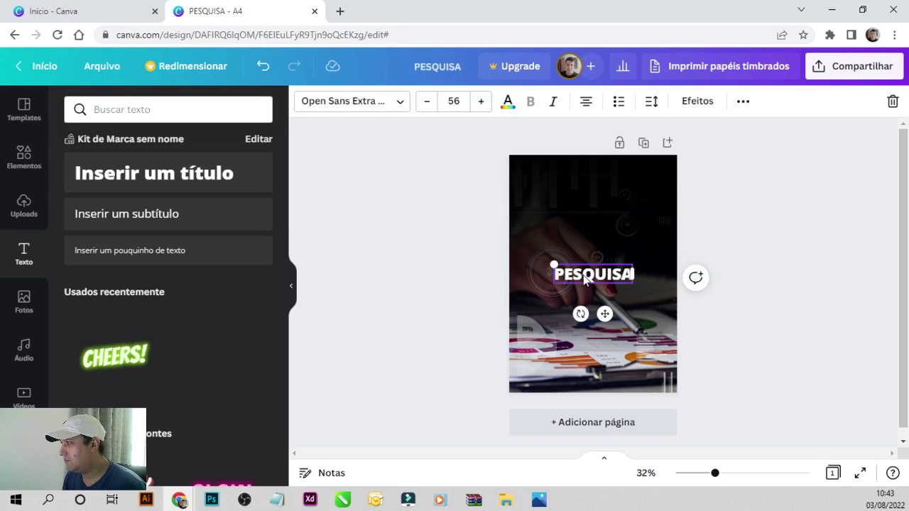
mouse_move(584, 279)
mouse_down()
mouse_move(562, 197)
mouse_move(572, 222)
mouse_up()
key(ctrl+d)
double_click(568, 223)
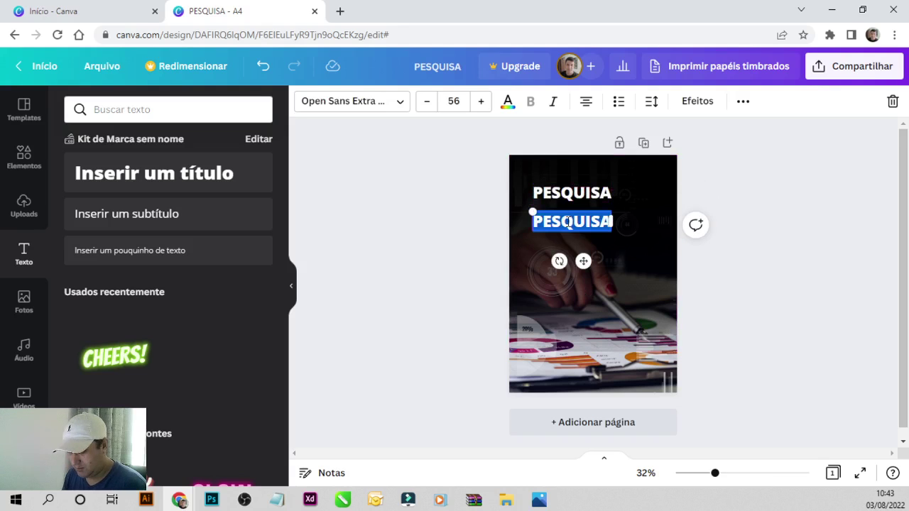
text(DE MERCADO)
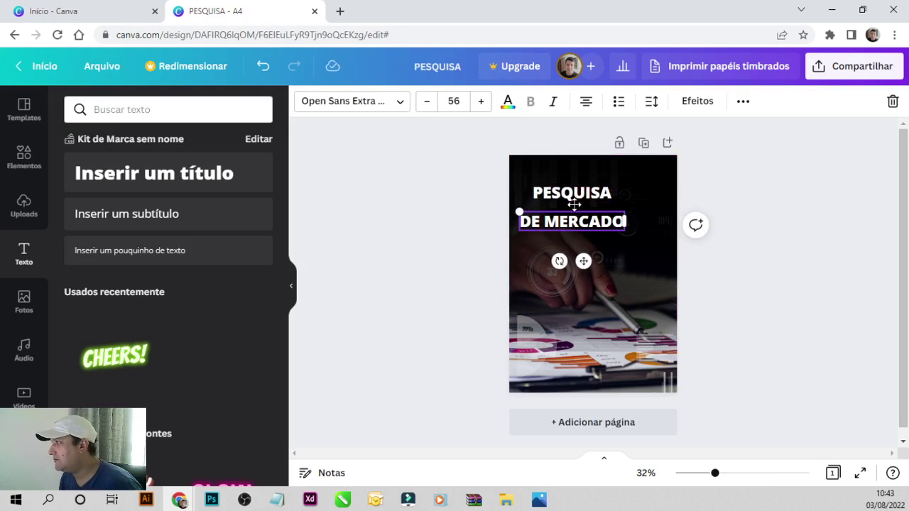
mouse_move(589, 191)
mouse_down()
mouse_move(576, 201)
mouse_move(625, 212)
mouse_move(621, 191)
mouse_up()
- Tighten the two title lines, enlarge them together and centre them near the page top
shift+click(609, 226)
click(794, 215)
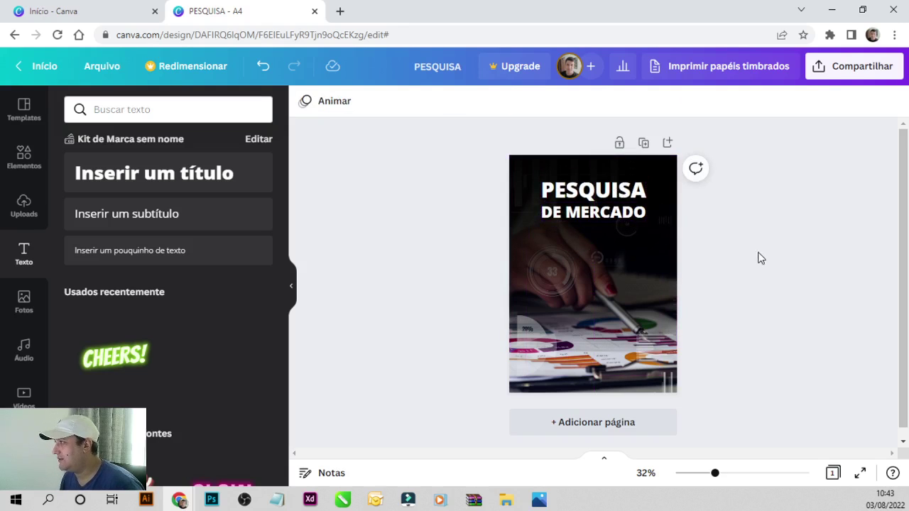
drag(714, 475, 732, 473)
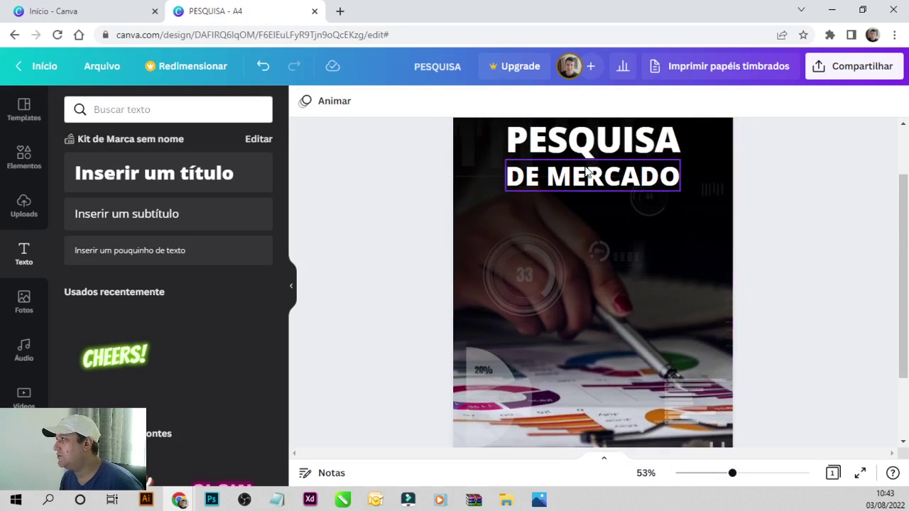
double_click(596, 253)
drag(597, 252, 590, 245)
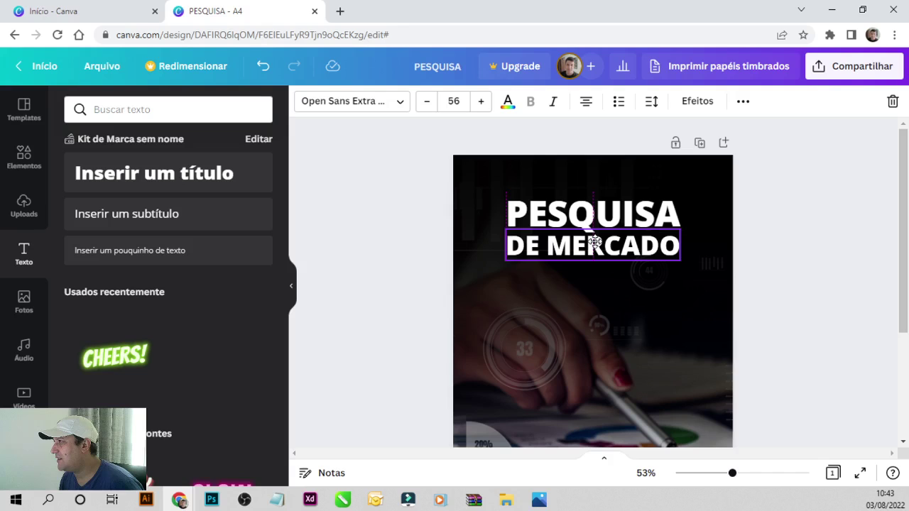
drag(679, 260, 723, 272)
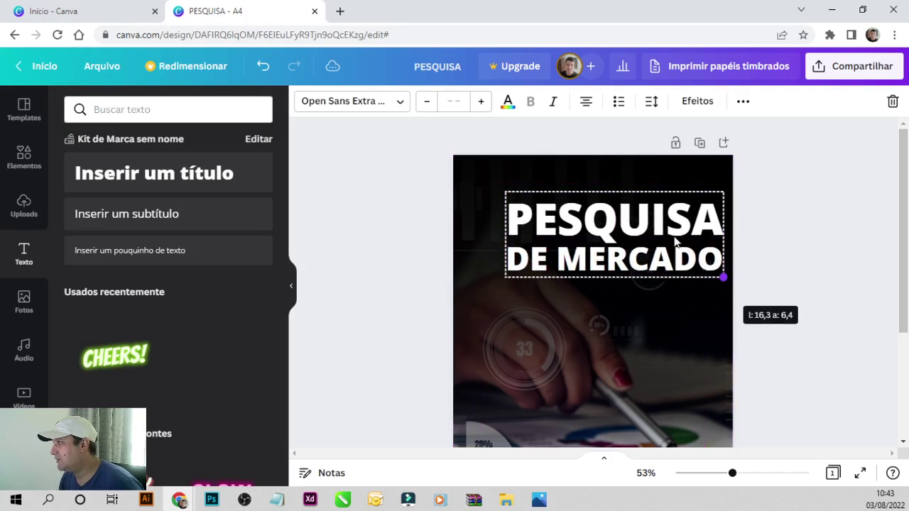
drag(641, 227, 623, 218)
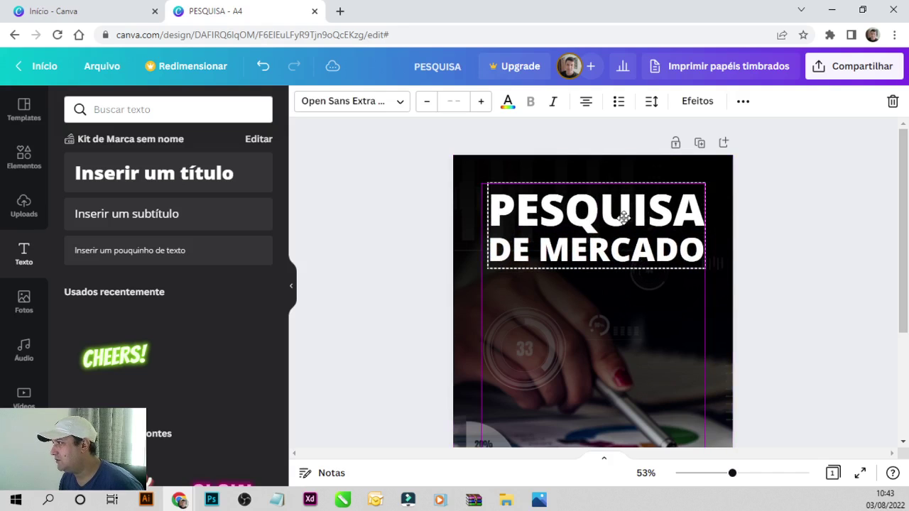
click(833, 260)
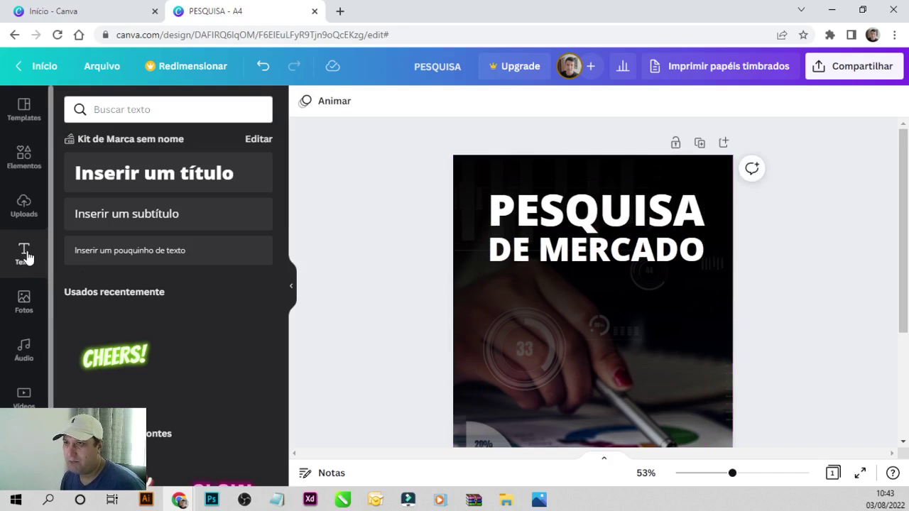
click(551, 289)
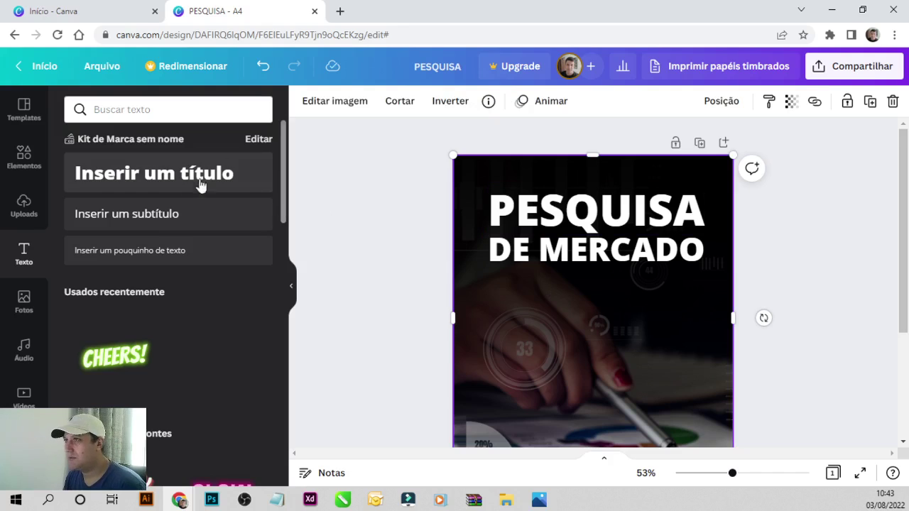
- Add the subtitle 'Penha - Litoral SC' under DE MERCADO and zoom out to 43%
click(148, 212)
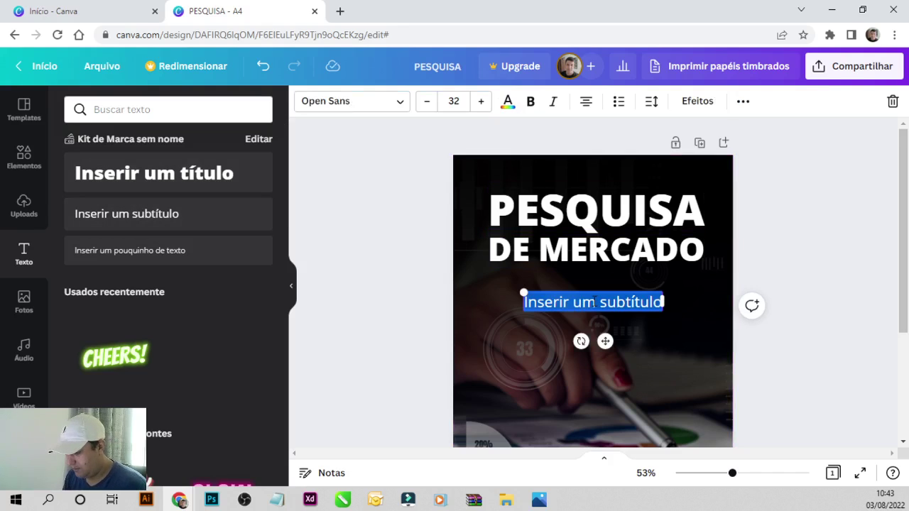
text(pENHA -)
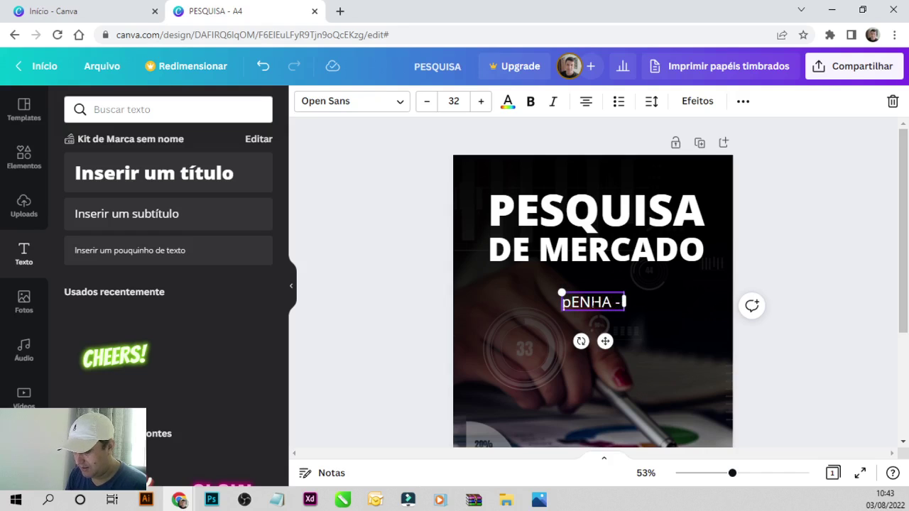
text( lITORAL sd)
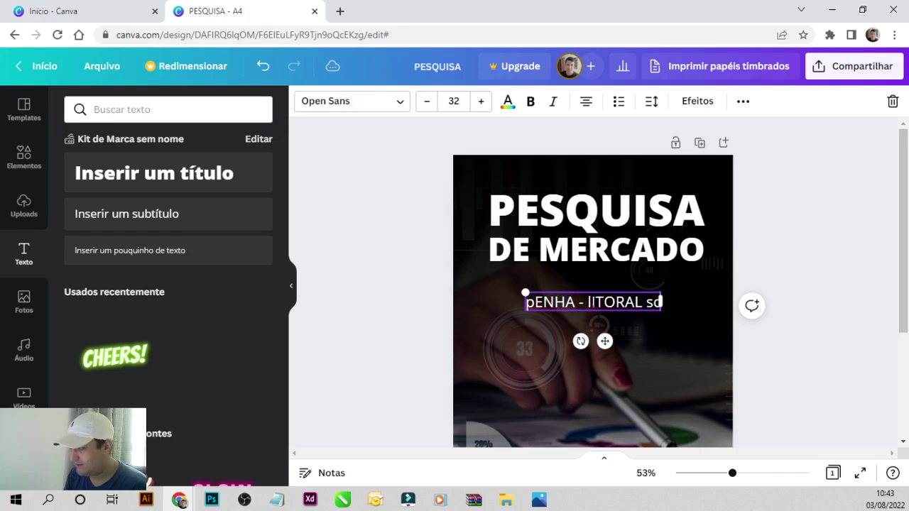
key(BackSpace)
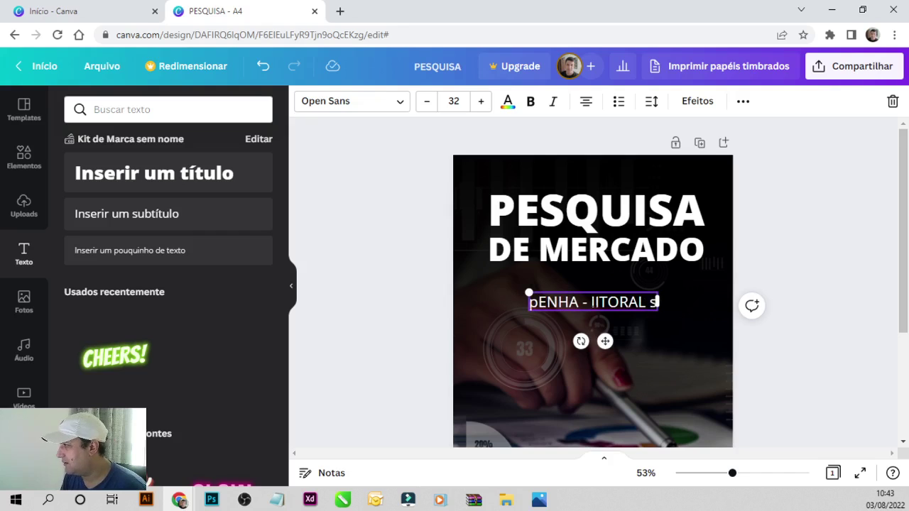
key(ctrl+a)
key(BackSpace)
text(Pen)
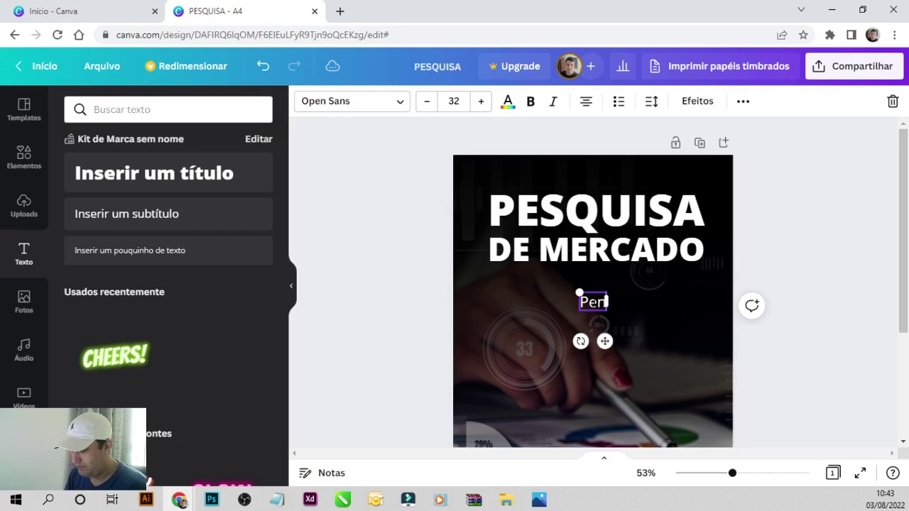
text(ha - L)
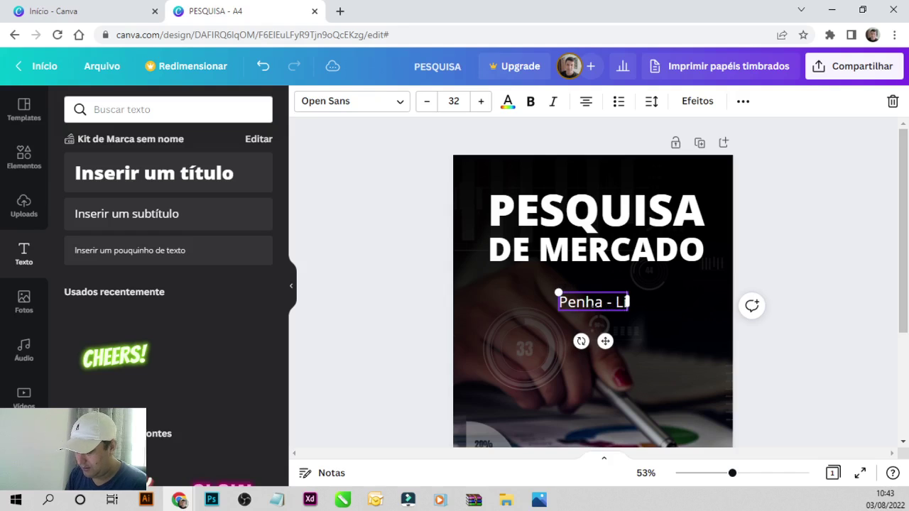
text(itoral SC)
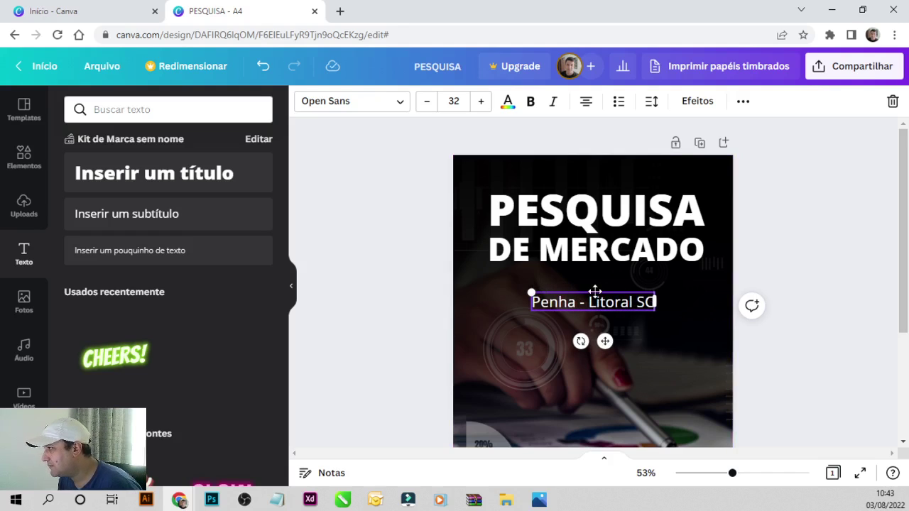
drag(595, 291, 597, 266)
click(869, 285)
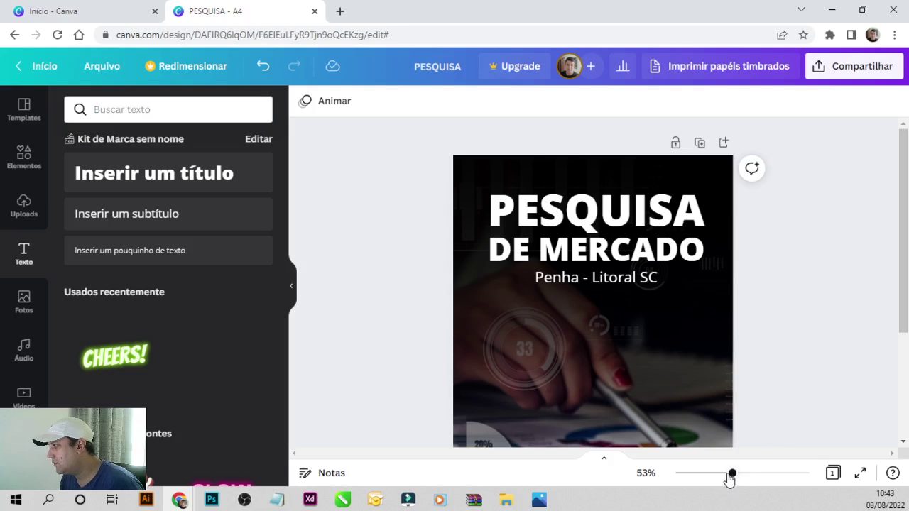
drag(729, 474, 723, 474)
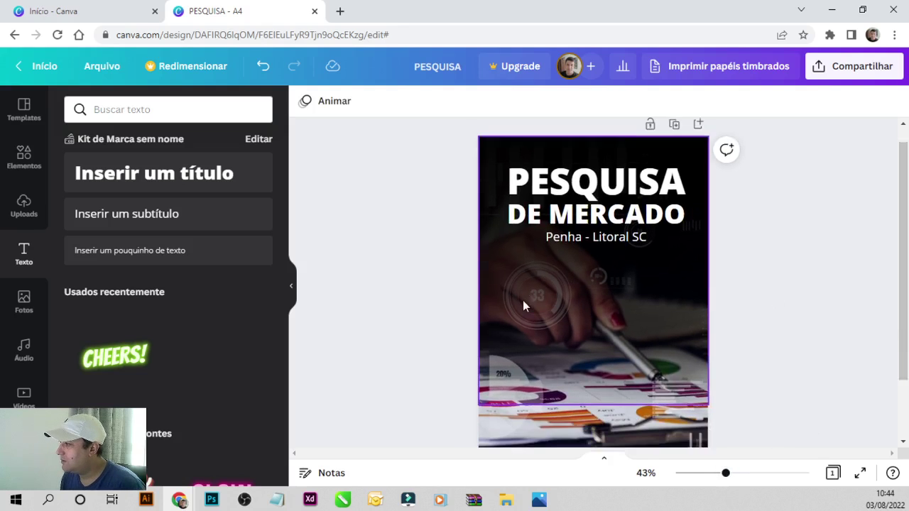
- Open the Elementos panel's search field for a new query
scroll(712, 403, down, 1)
scroll(745, 398, up, 1)
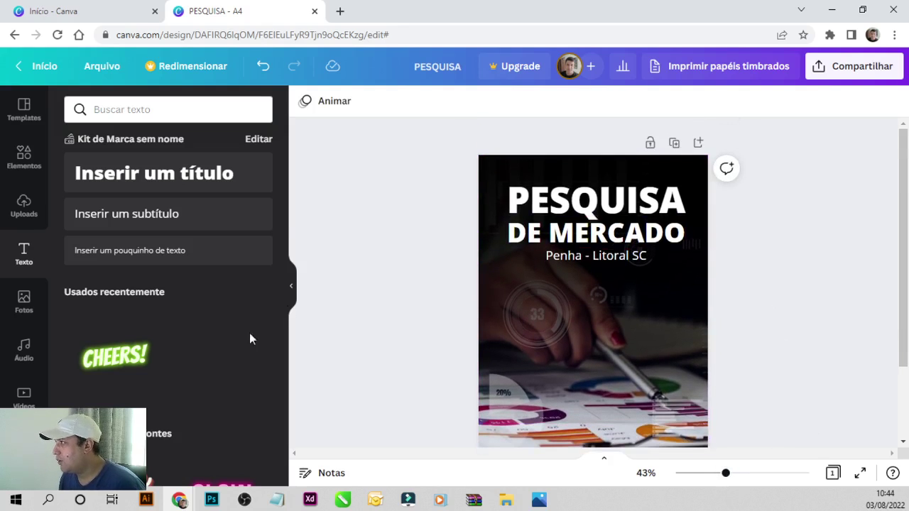
scroll(249, 339, down, 1)
scroll(720, 337, down, 1)
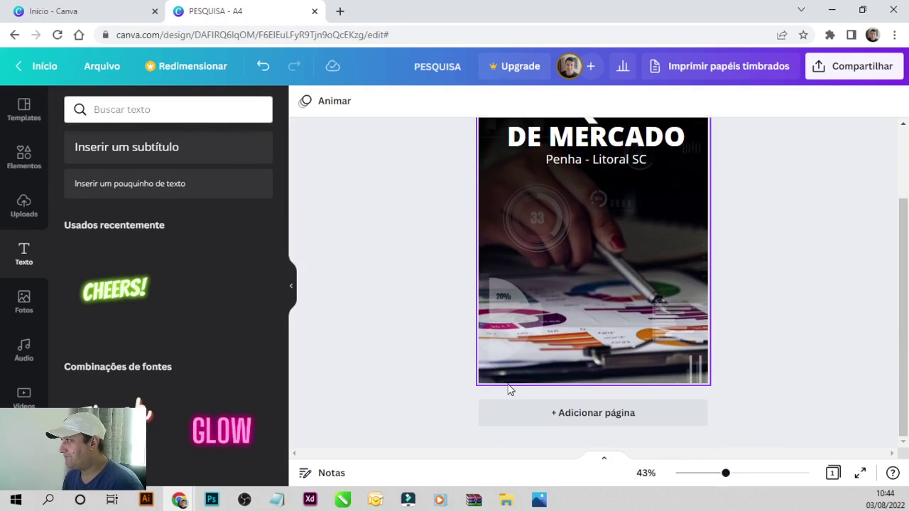
click(132, 106)
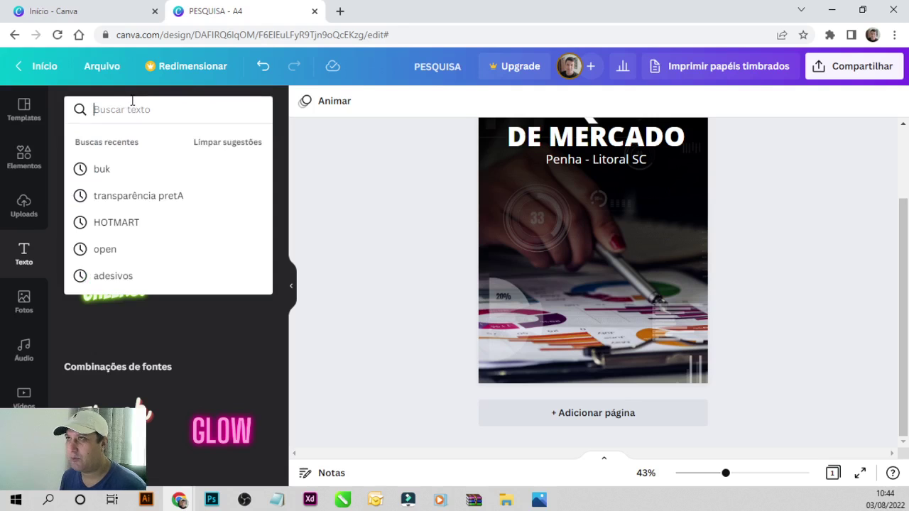
click(24, 155)
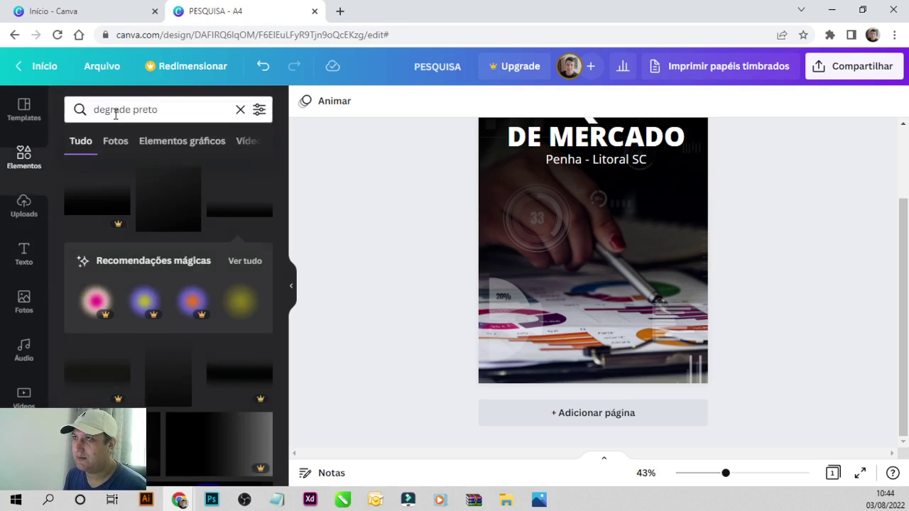
click(114, 111)
- Search elements for 'transparência azul' and browse the blue gradient results
text(t)
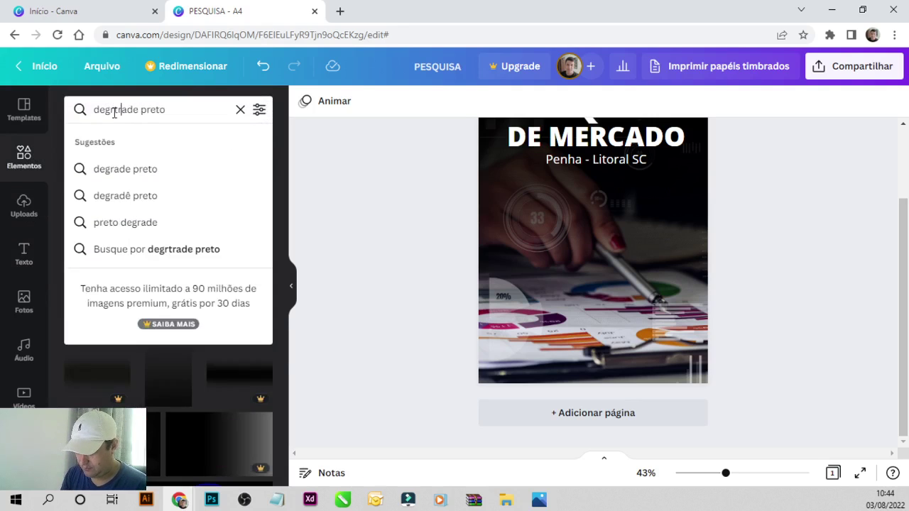
text(ran)
key(BackSpace)
key(BackSpace)
key(BackSpace)
key(BackSpace)
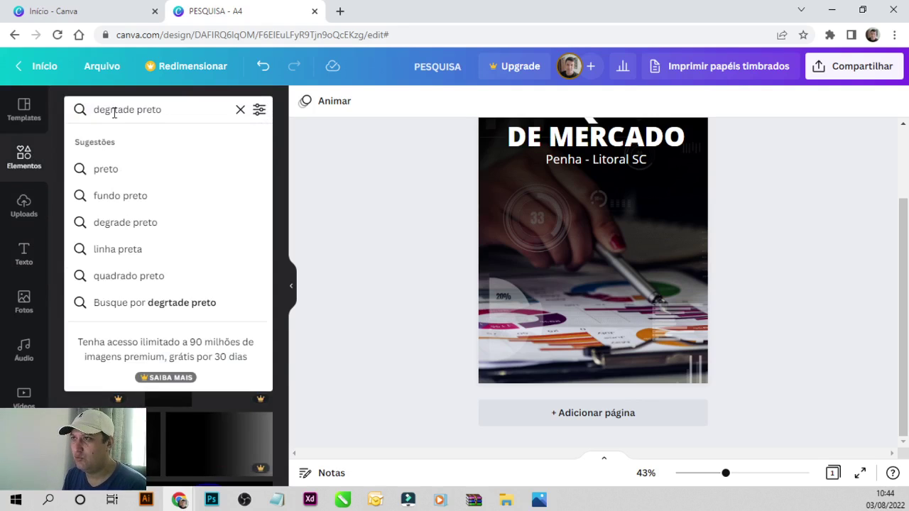
key(BackSpace)
key(BackSpace)
key(Return)
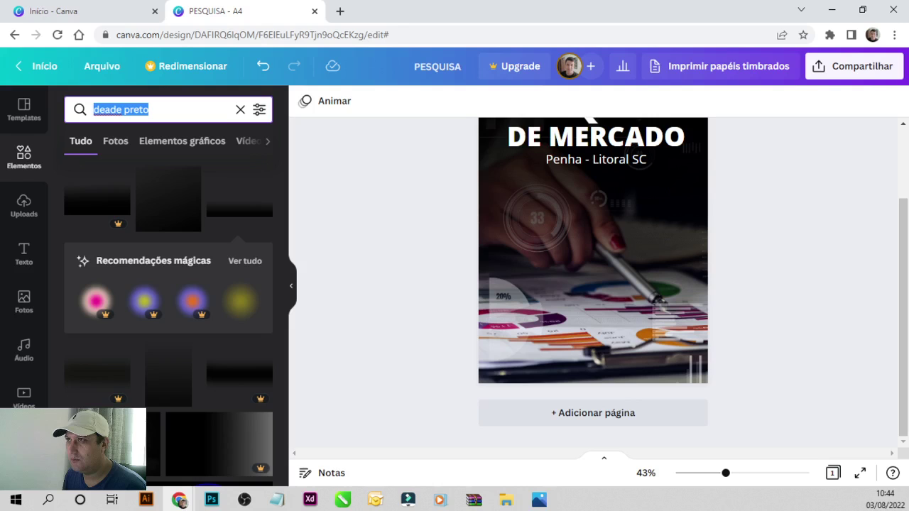
text(tra)
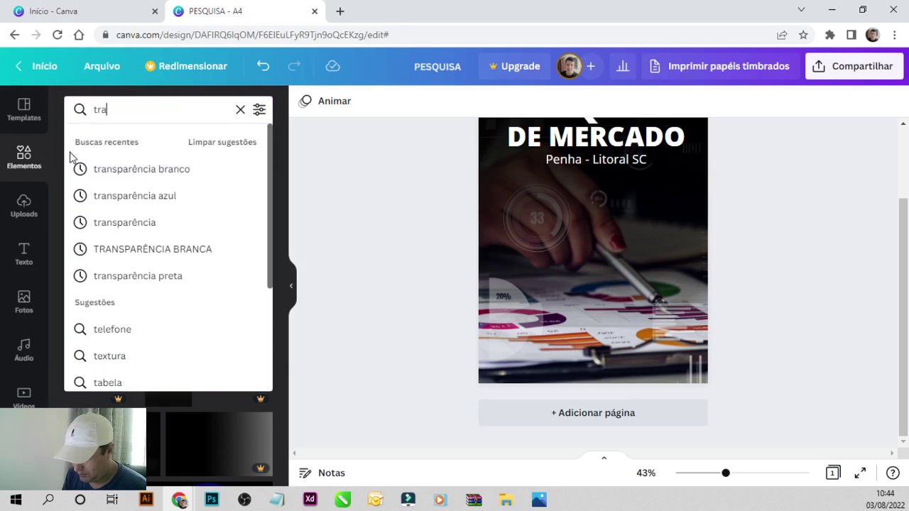
text(nsparência a)
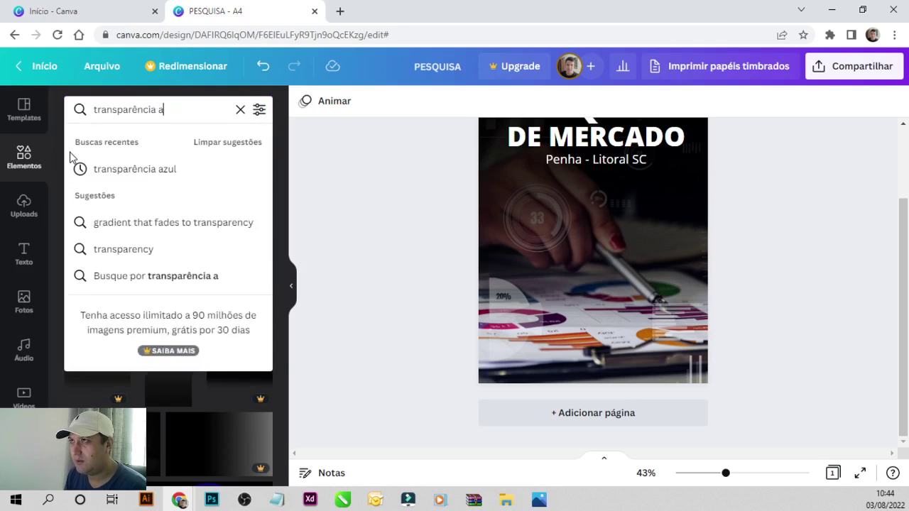
click(136, 171)
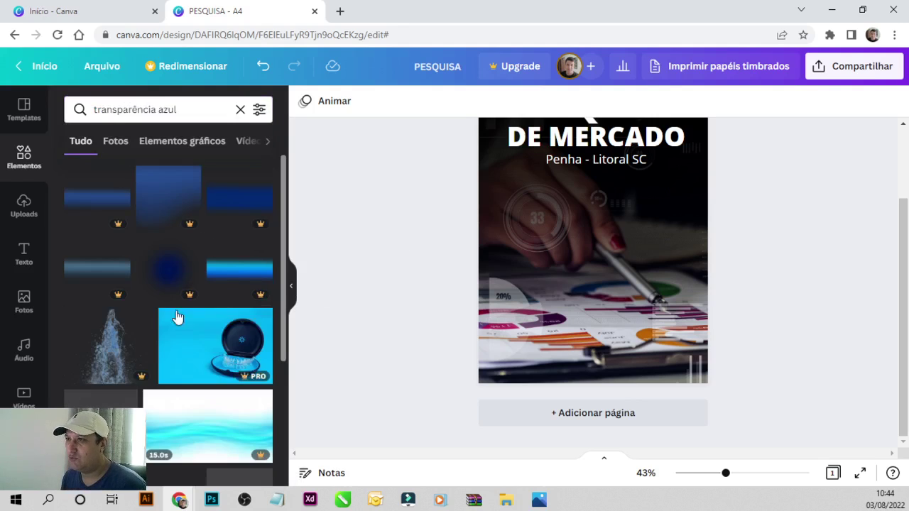
scroll(183, 291, down, 1)
scroll(182, 301, down, 2)
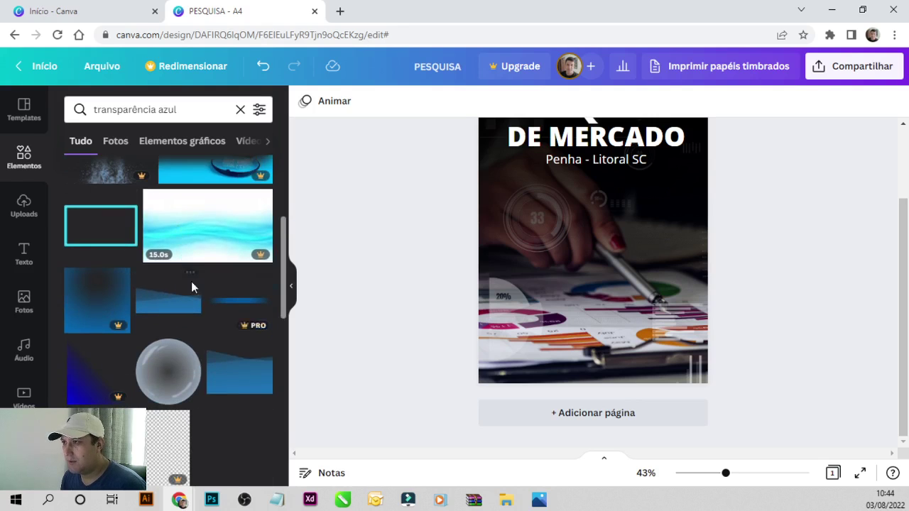
- Add the blue wedge gradient and enlarge it over the bottom of the page
click(171, 318)
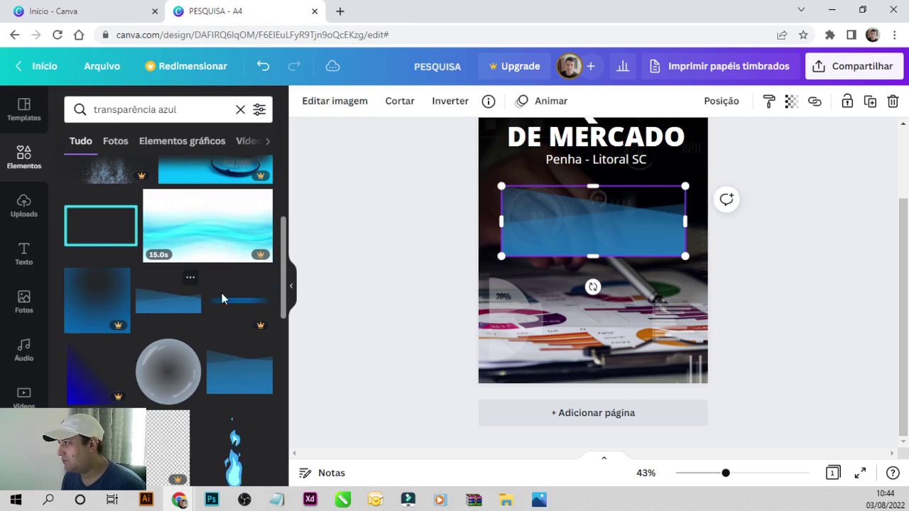
drag(644, 238, 616, 358)
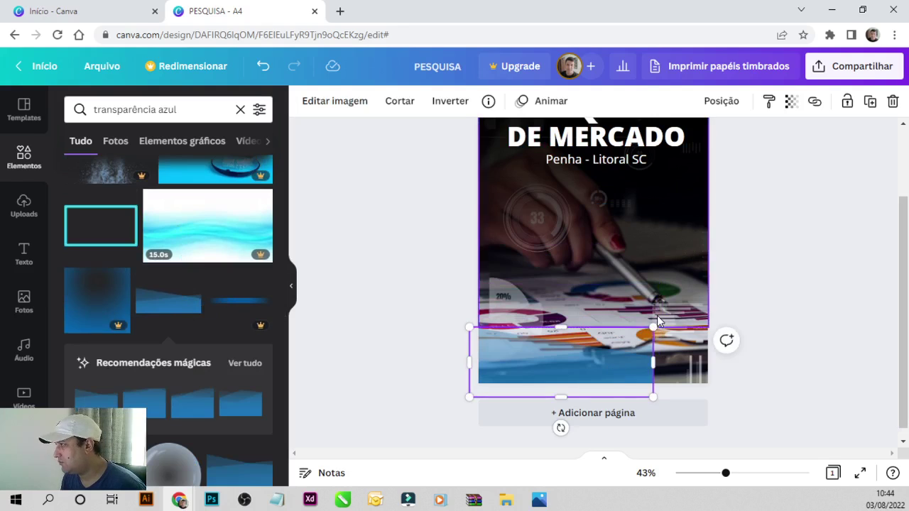
drag(657, 302, 751, 288)
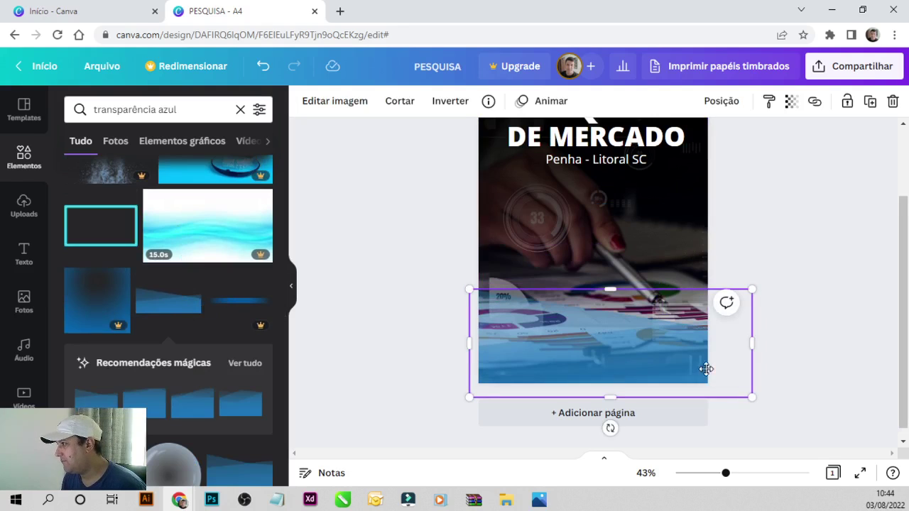
drag(705, 367, 699, 374)
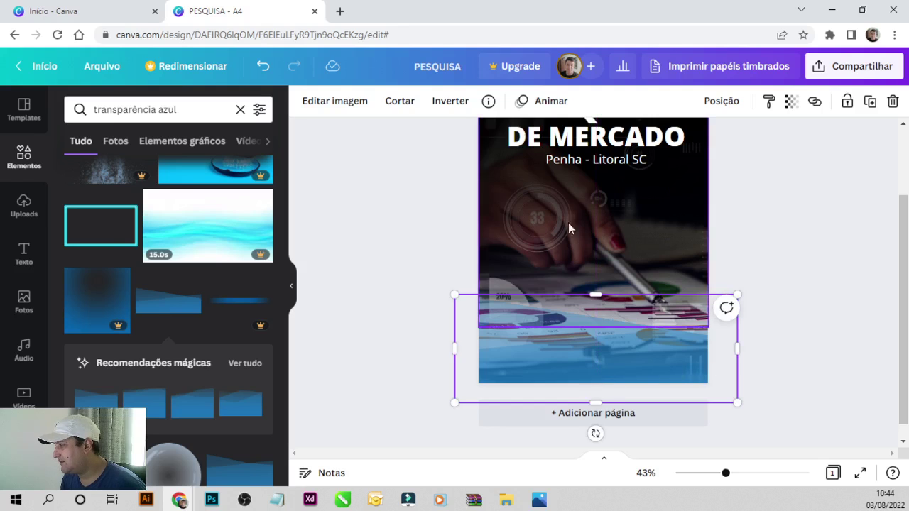
- Adjust the blue gradient to brightness -27 and contrast 15
click(347, 103)
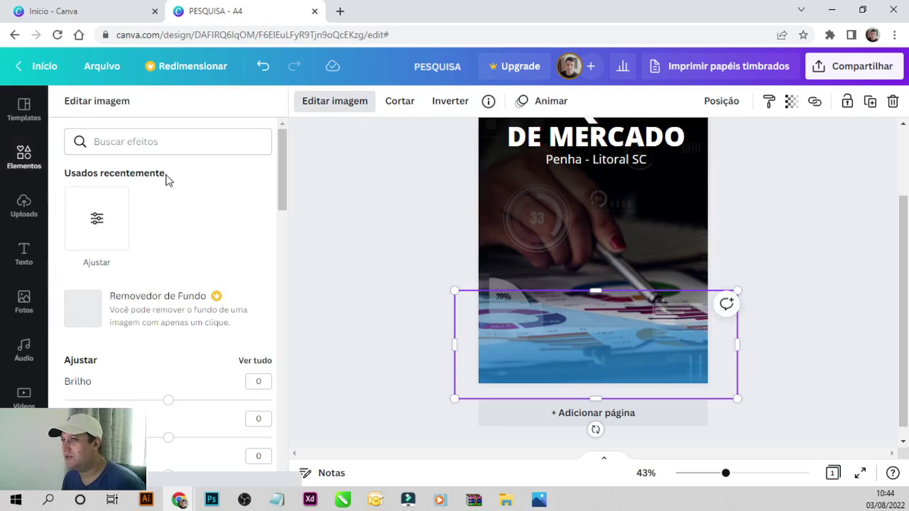
click(100, 228)
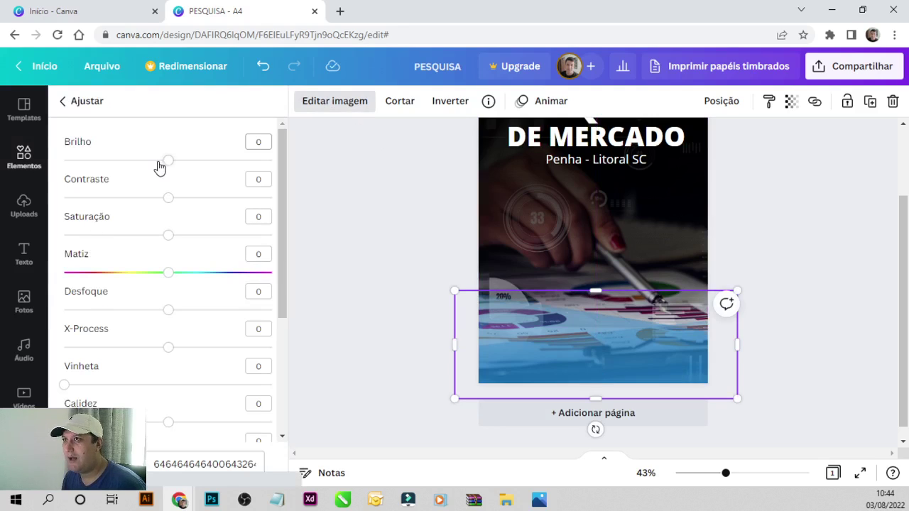
mouse_move(126, 160)
mouse_down()
mouse_move(150, 162)
mouse_move(140, 160)
mouse_up()
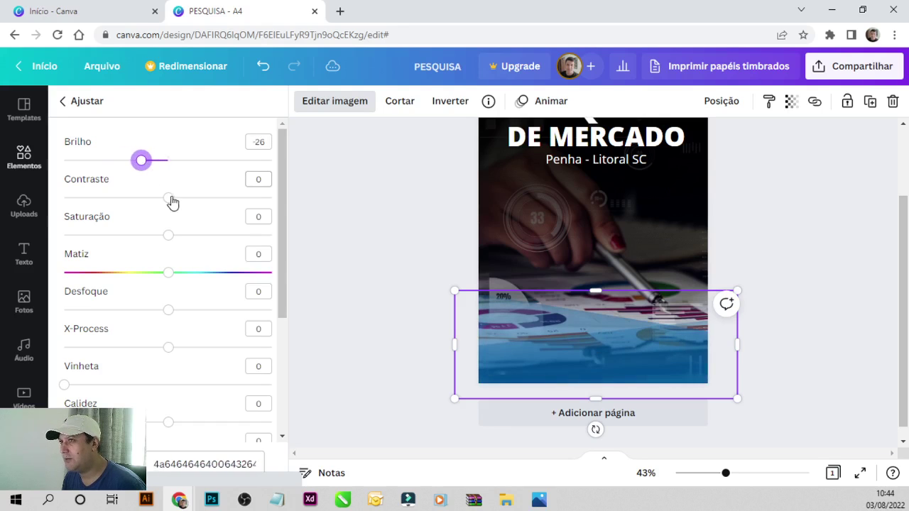
mouse_move(169, 197)
mouse_down()
mouse_move(125, 203)
mouse_move(201, 213)
mouse_move(186, 199)
mouse_up()
mouse_move(167, 165)
mouse_down()
mouse_move(192, 158)
mouse_move(141, 162)
mouse_up()
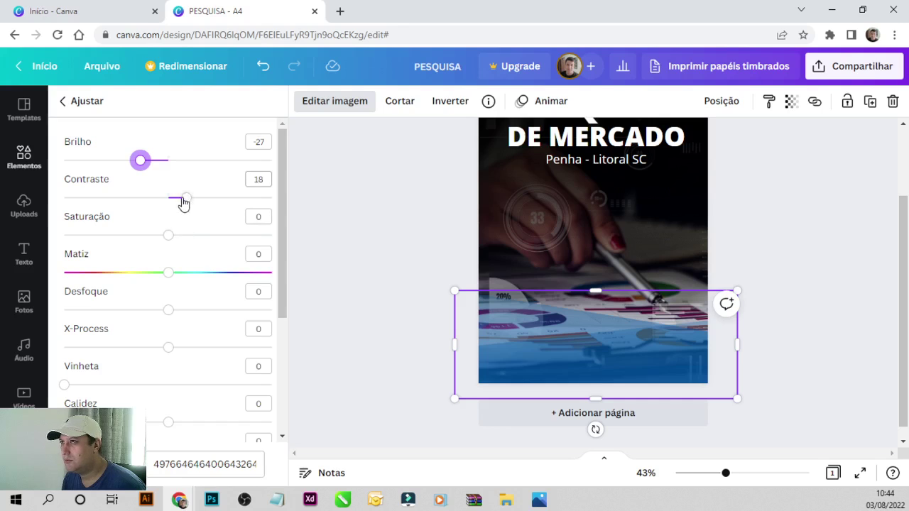
mouse_move(183, 203)
mouse_down()
mouse_move(141, 196)
mouse_move(184, 200)
mouse_up()
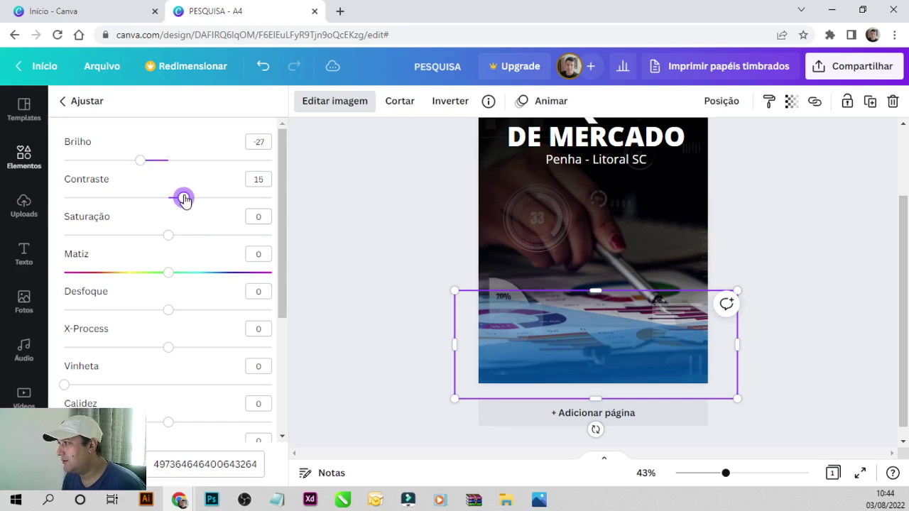
- Trim the blue gradient flush with the page's left, right and bottom edges
click(817, 274)
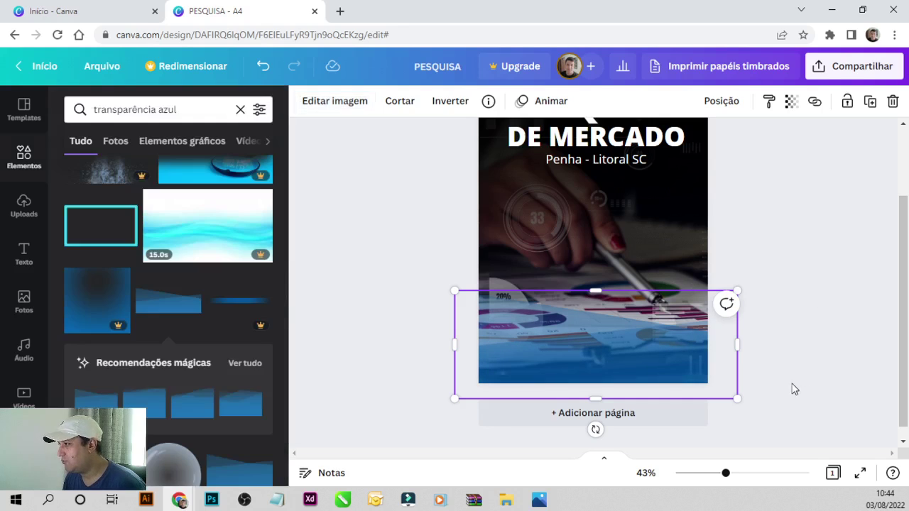
scroll(790, 387, up, 3)
click(801, 376)
scroll(651, 274, down, 2)
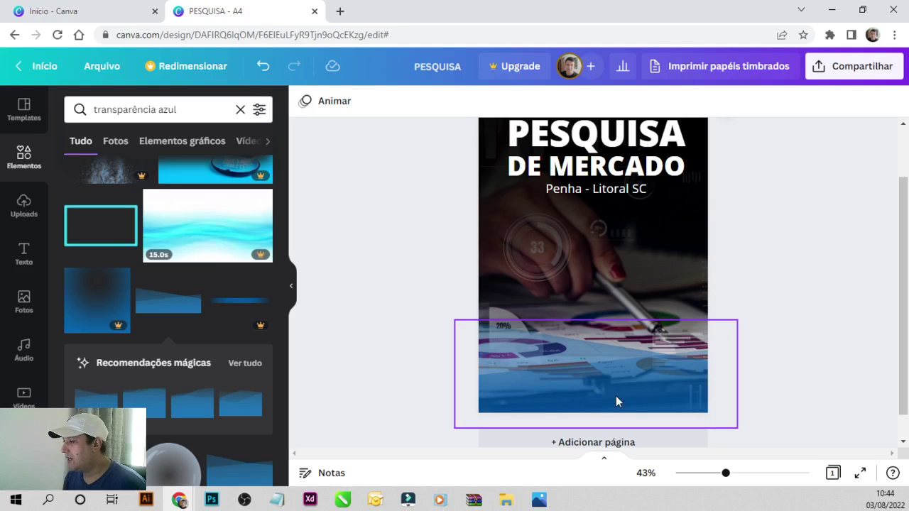
click(687, 390)
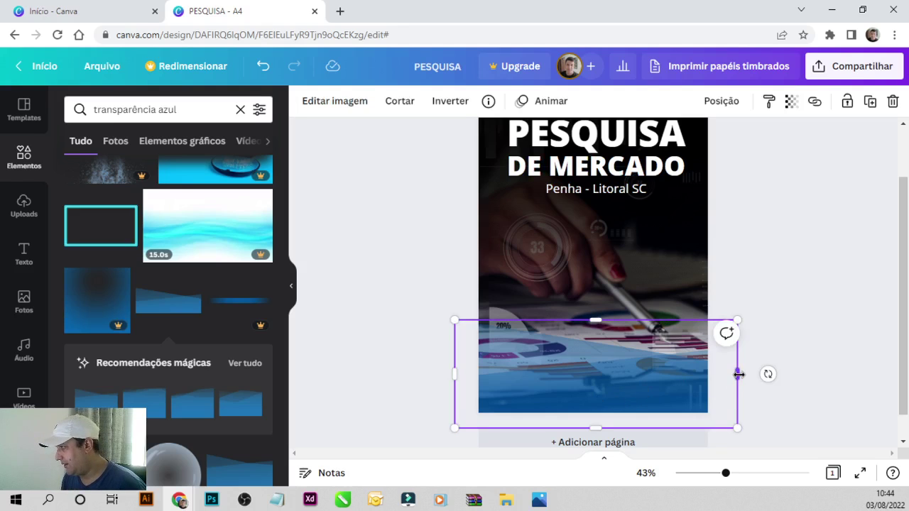
drag(738, 374, 707, 374)
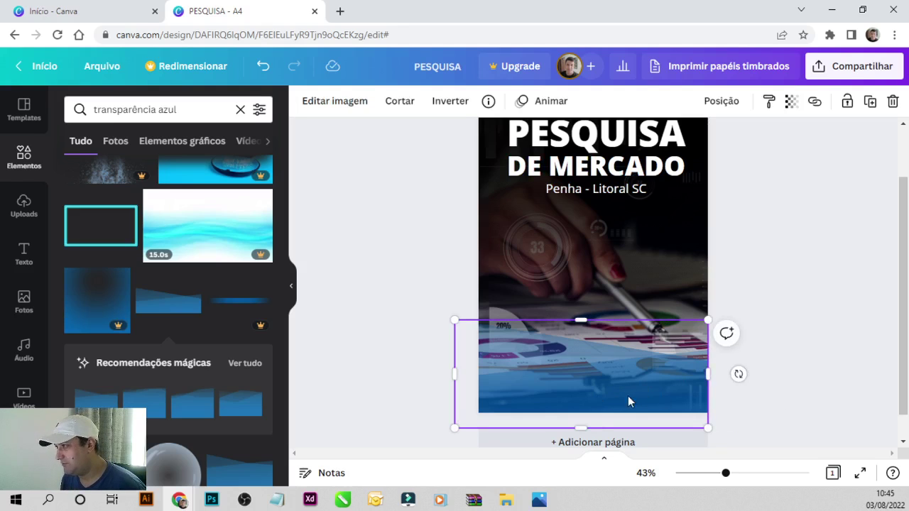
click(807, 363)
click(493, 374)
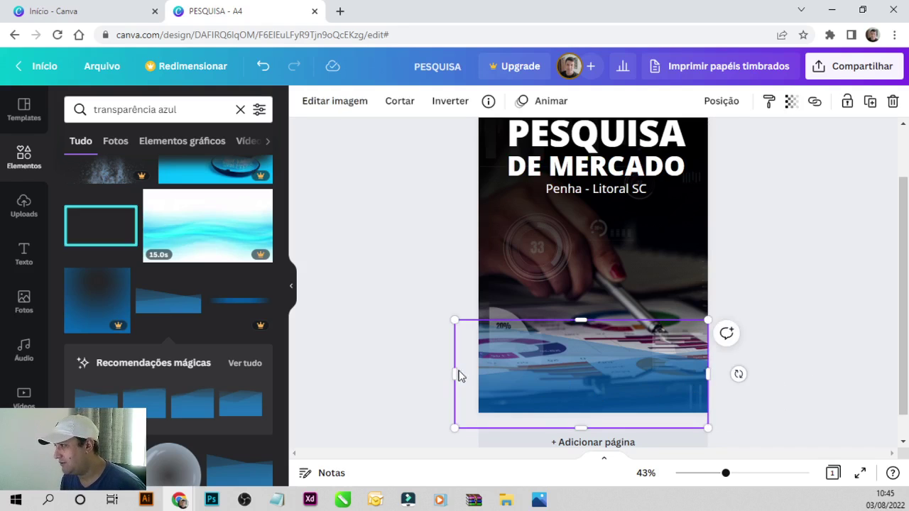
drag(453, 373, 479, 373)
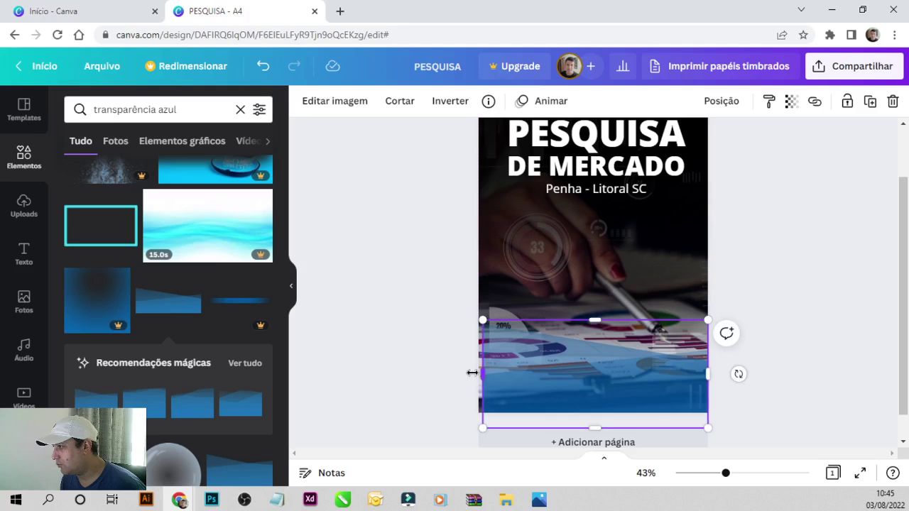
drag(593, 428, 598, 409)
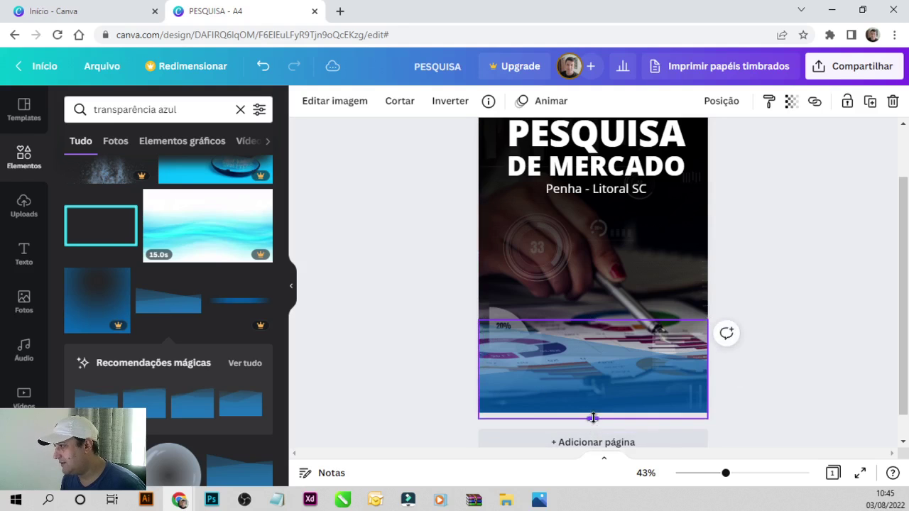
click(509, 253)
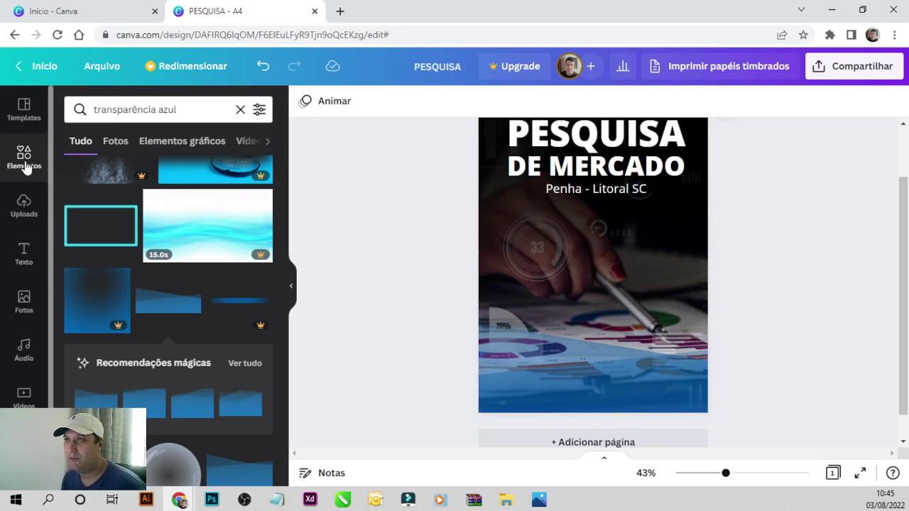
- Search elements for 'icone' and browse the icon results
click(119, 108)
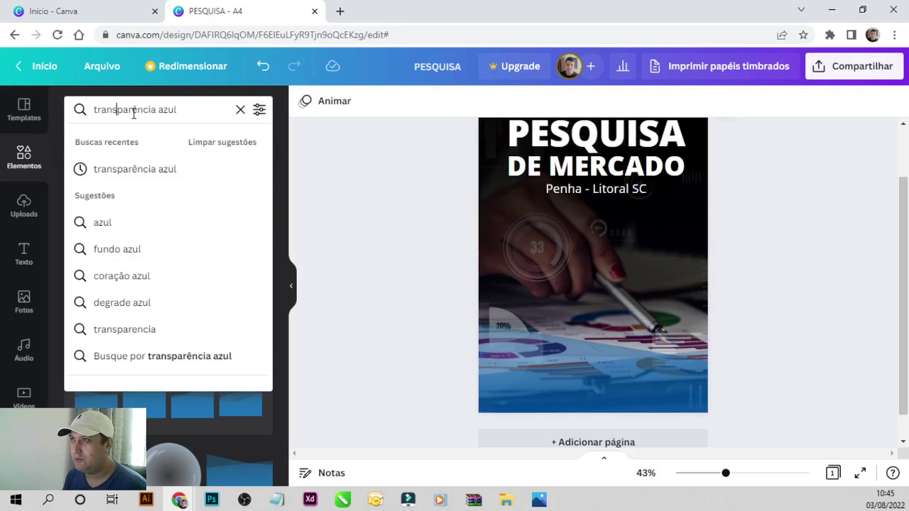
triple_click(133, 110)
text(icone)
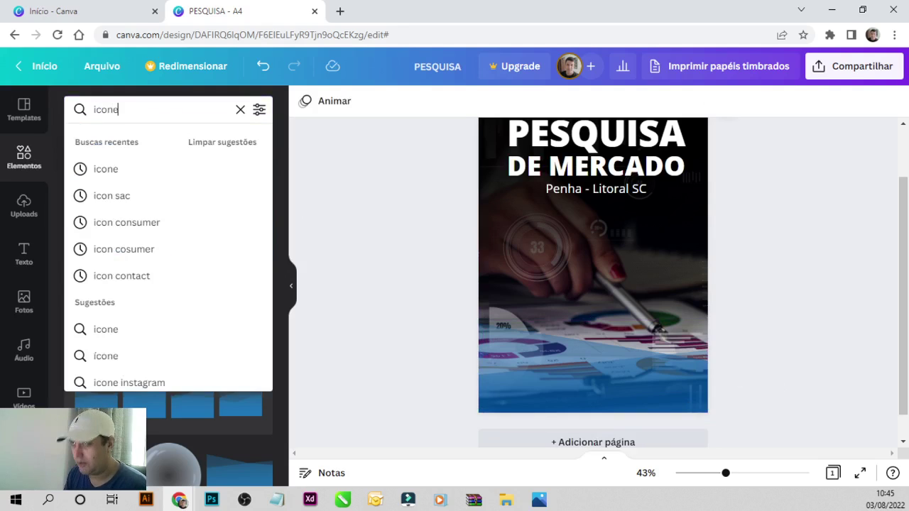
click(139, 169)
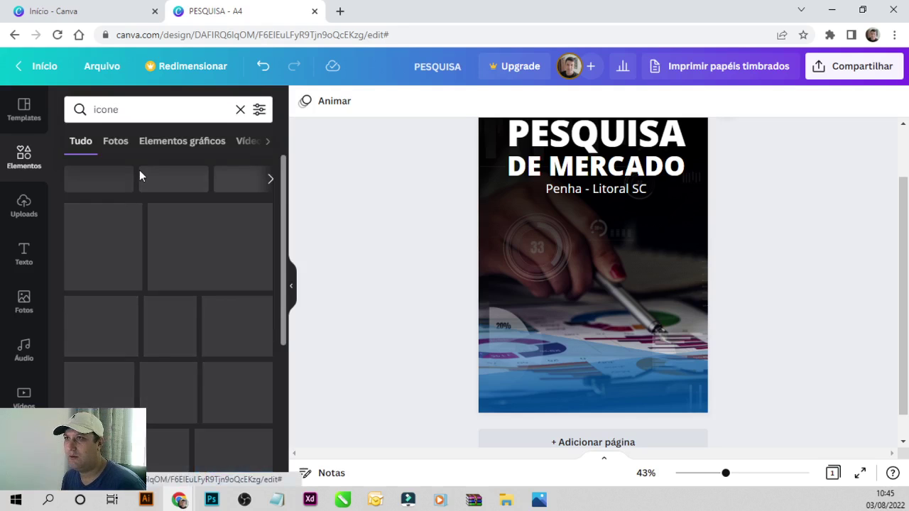
scroll(234, 283, down, 2)
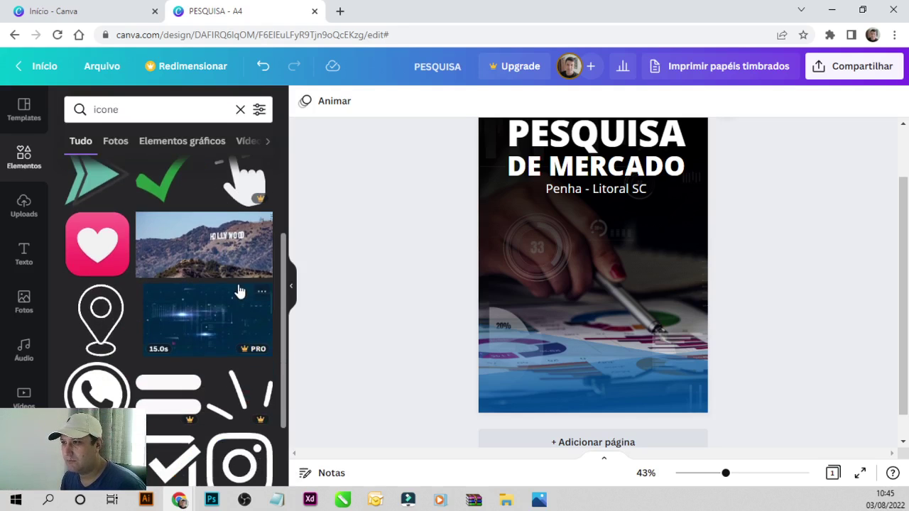
scroll(239, 290, down, 2)
scroll(267, 271, down, 1)
scroll(261, 270, down, 2)
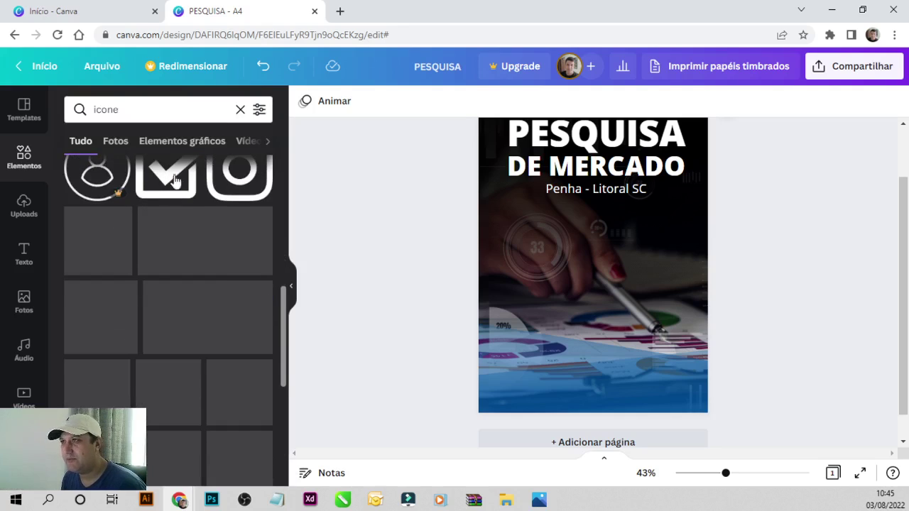
scroll(213, 284, up, 2)
- Add the check-mark icon, shrink it and place it below the subtitle
click(174, 310)
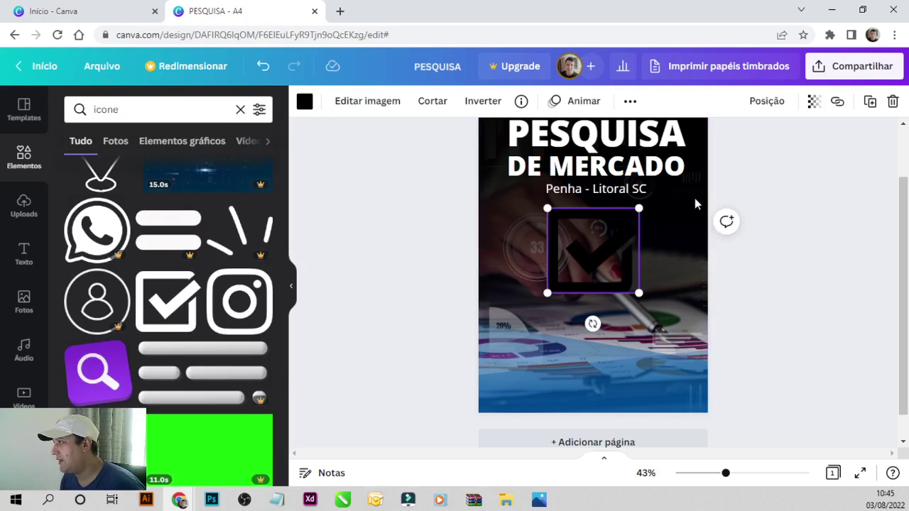
mouse_move(637, 208)
mouse_down()
mouse_move(574, 268)
mouse_move(568, 389)
mouse_move(565, 212)
mouse_up()
click(548, 388)
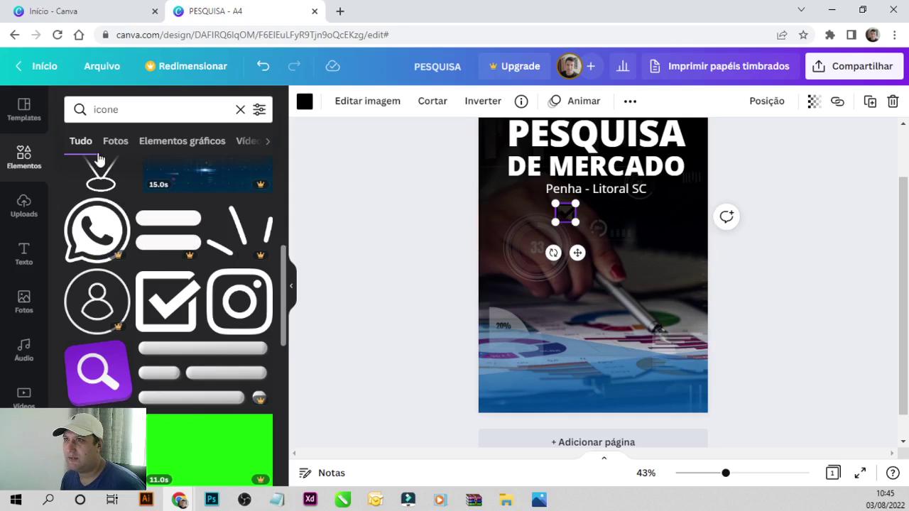
click(23, 107)
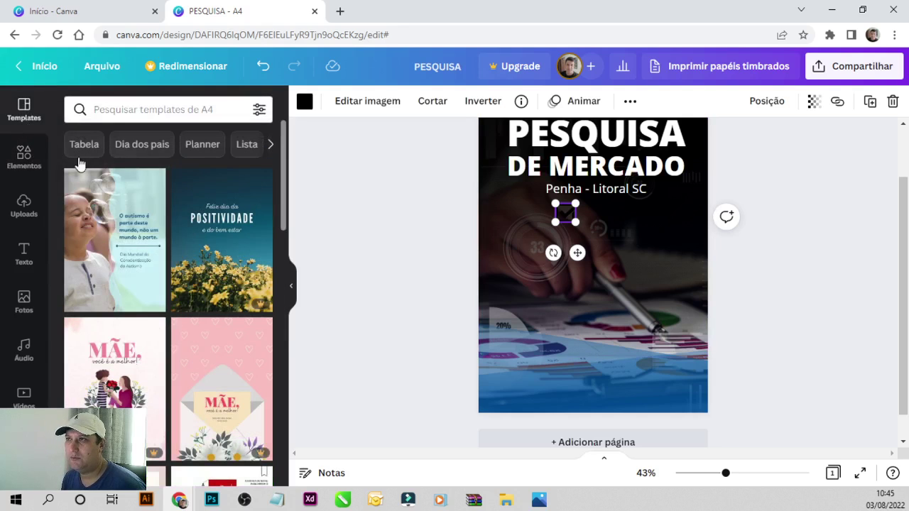
- Add a LOGOTIPO subtitle text box beside the check mark, sized to fit
click(23, 254)
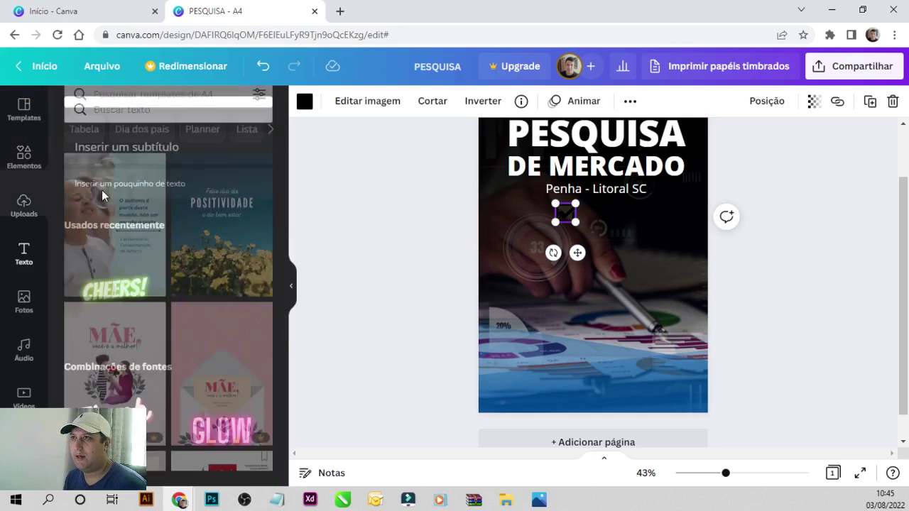
click(121, 155)
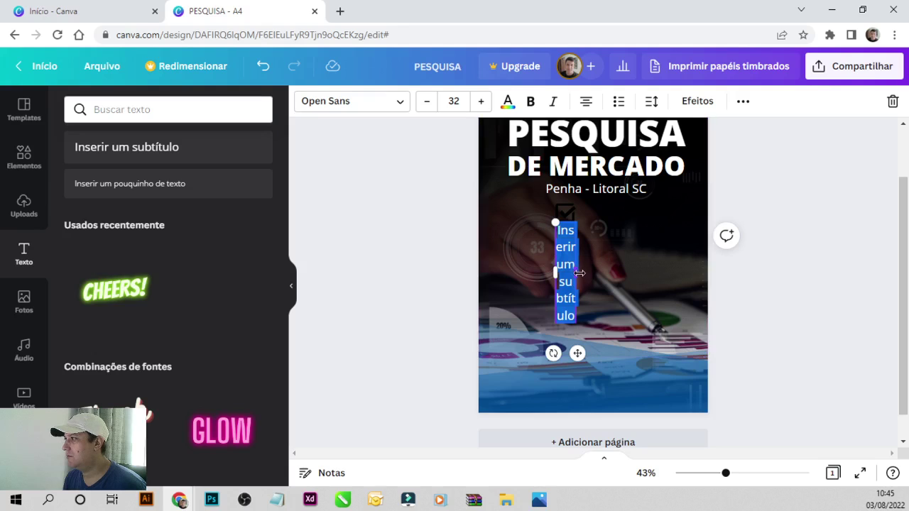
drag(575, 272, 689, 272)
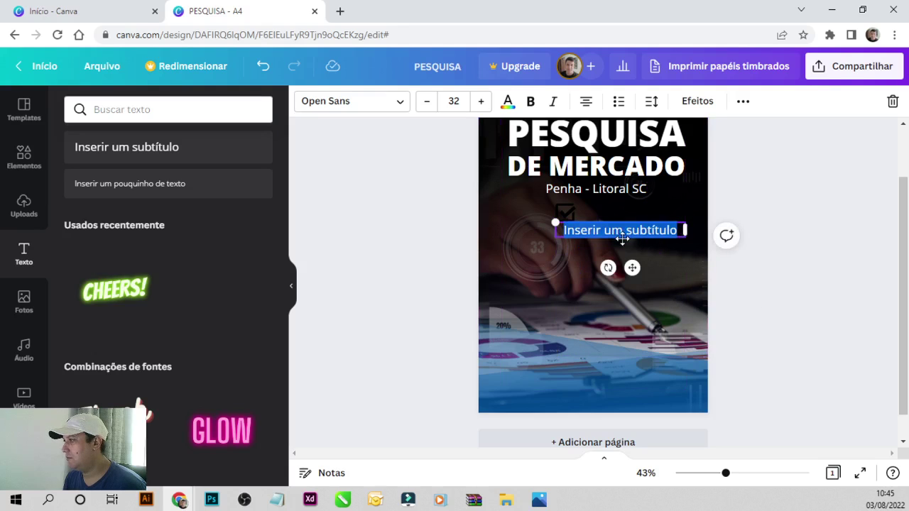
text(LOGOTIPO)
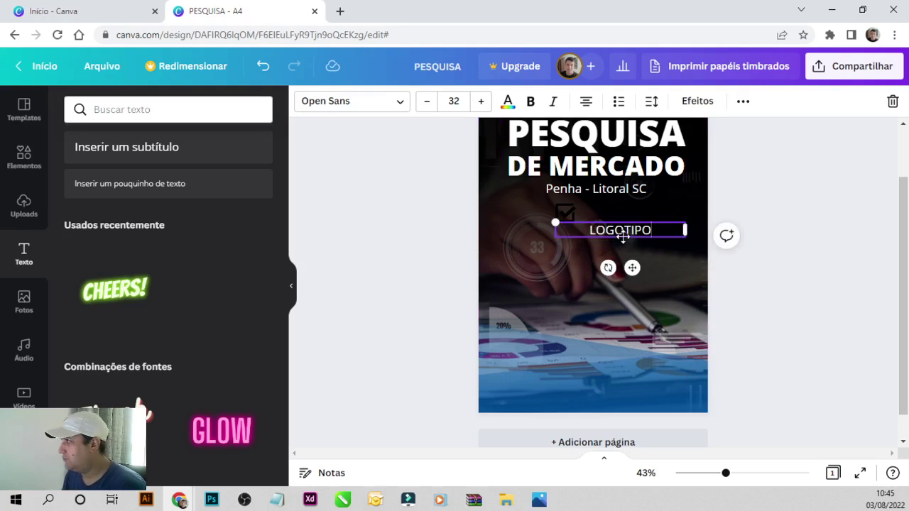
mouse_move(684, 230)
mouse_down()
mouse_move(623, 230)
mouse_move(618, 205)
mouse_up()
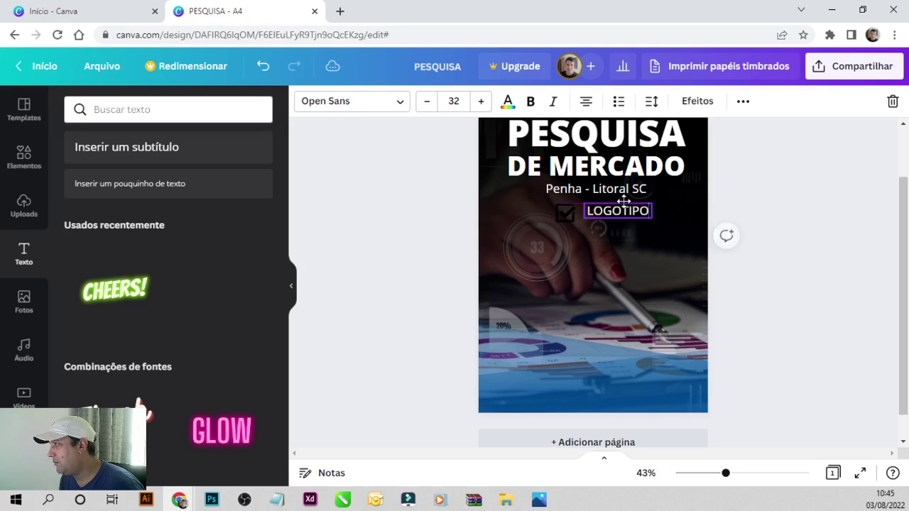
- Change the check-mark icon's colour to white
click(566, 219)
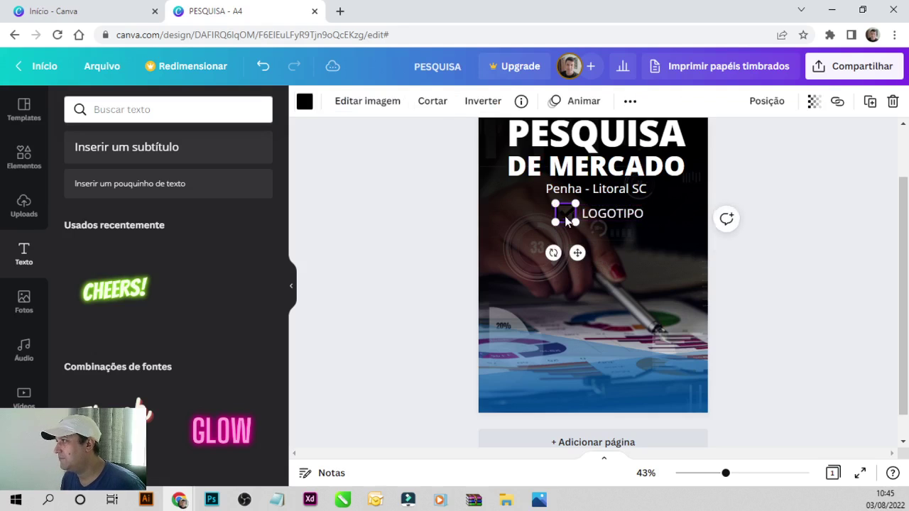
click(304, 101)
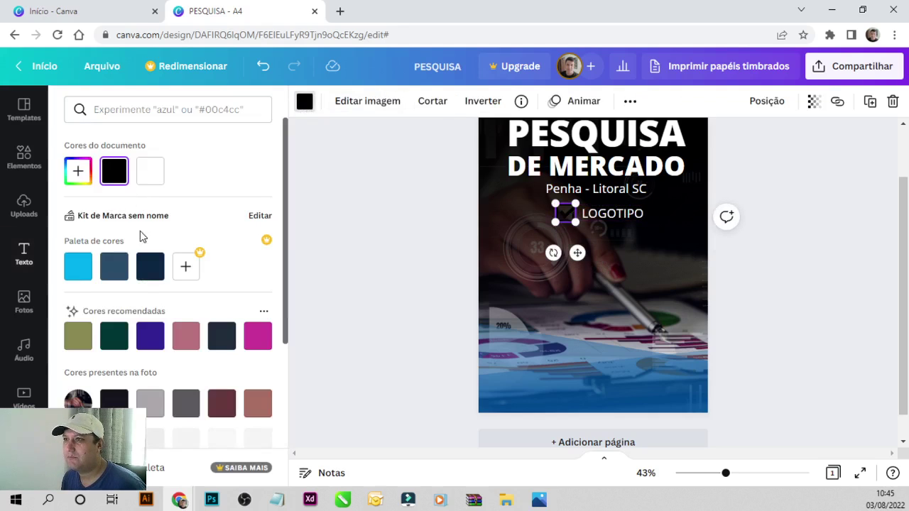
click(150, 170)
click(366, 191)
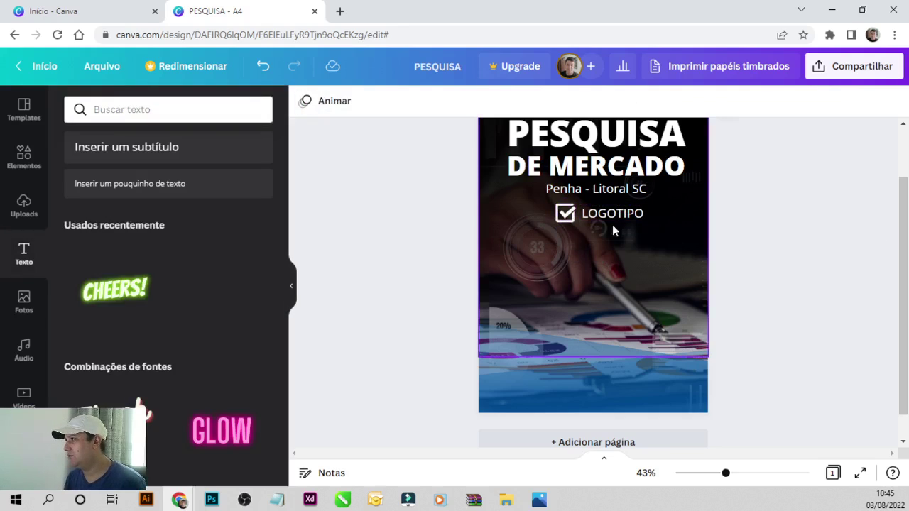
- Resize the check-mark and LOGOTIPO pair under the subtitle, trimming the label slightly
click(569, 217)
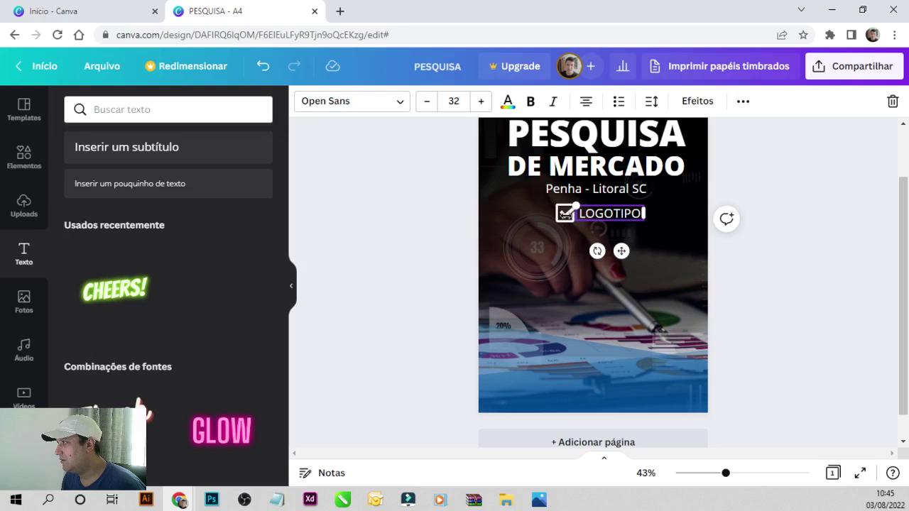
shift+click(560, 223)
drag(645, 202, 644, 200)
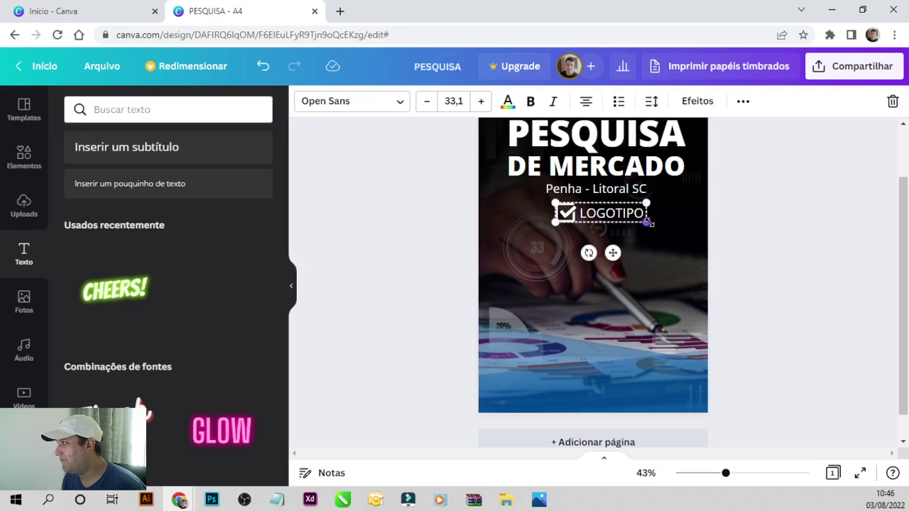
drag(726, 474, 748, 473)
scroll(658, 301, up, 3)
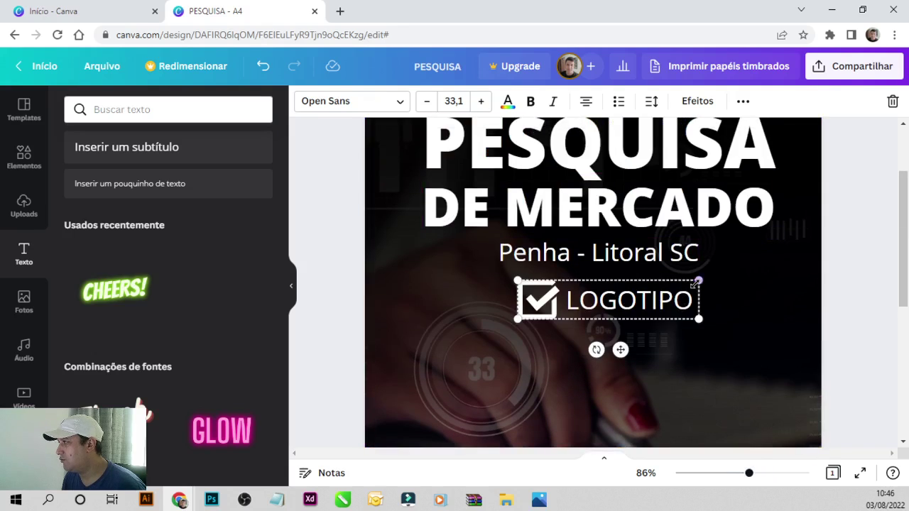
drag(694, 284, 647, 291)
drag(589, 305, 603, 305)
scroll(823, 311, down, 2)
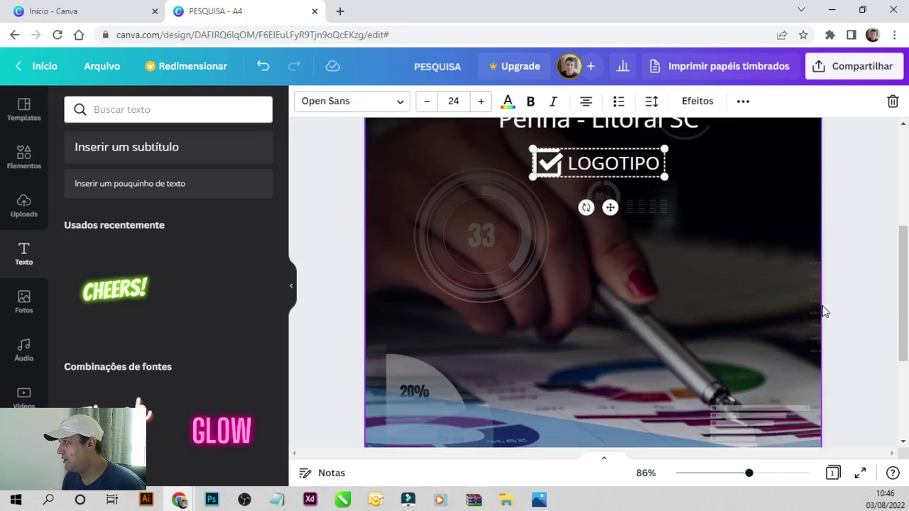
click(871, 299)
- Duplicate the check-mark LOGOTIPO pair, place the copy near the page bottom, and zoom out to 33%
click(567, 166)
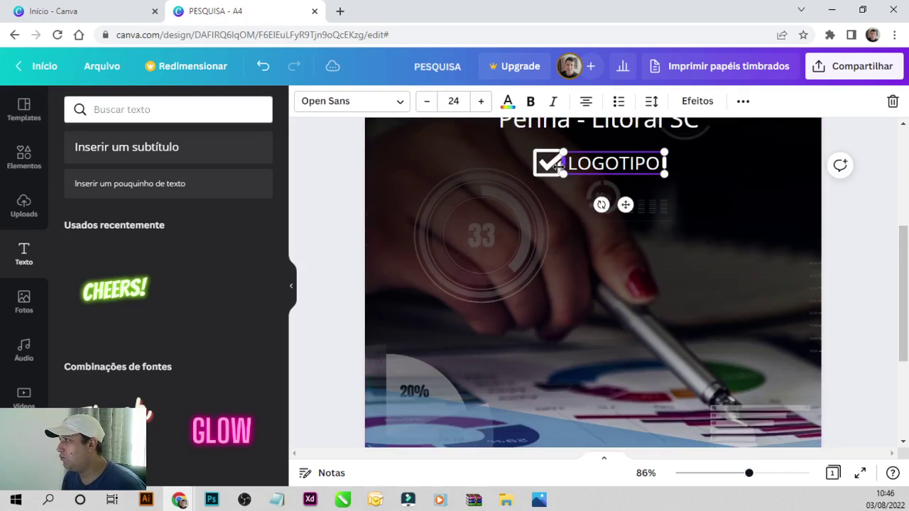
click(558, 164)
key(ctrl+d)
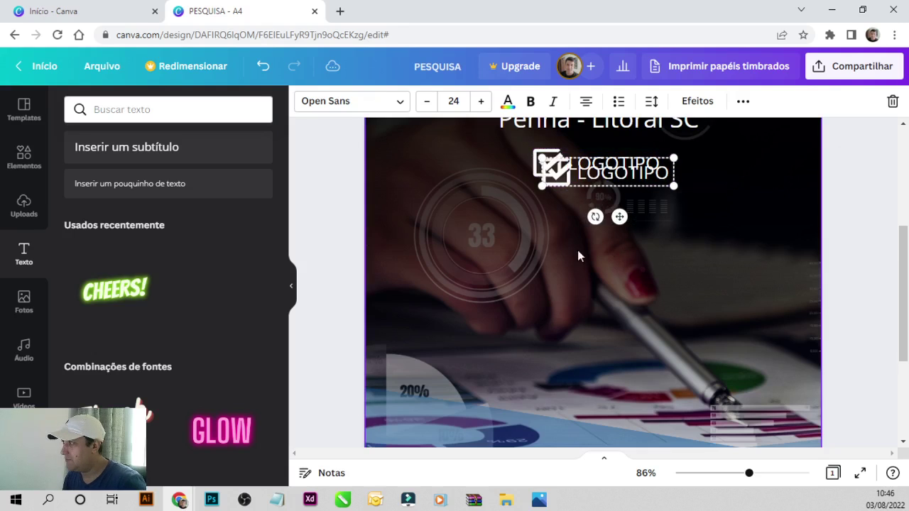
scroll(577, 255, down, 1)
scroll(577, 256, up, 1)
drag(579, 177, 577, 416)
scroll(583, 202, down, 3)
drag(590, 201, 580, 339)
click(833, 289)
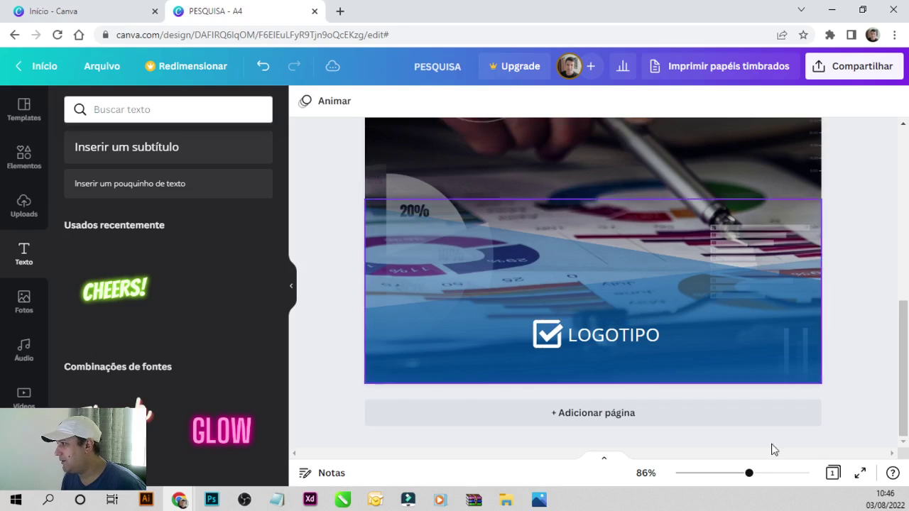
drag(751, 474, 715, 472)
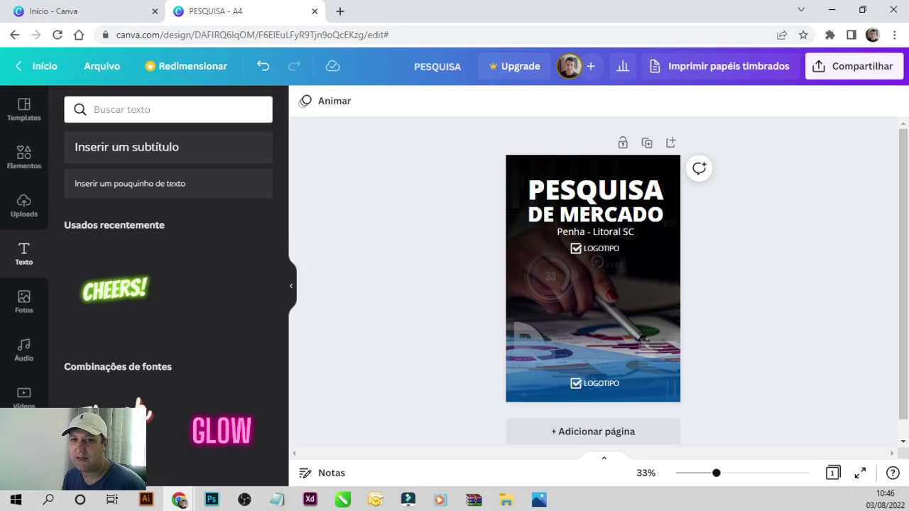
- Replace the 'icone' elements search with 'ELEMENTS' and scroll through the decorative shape results
click(24, 156)
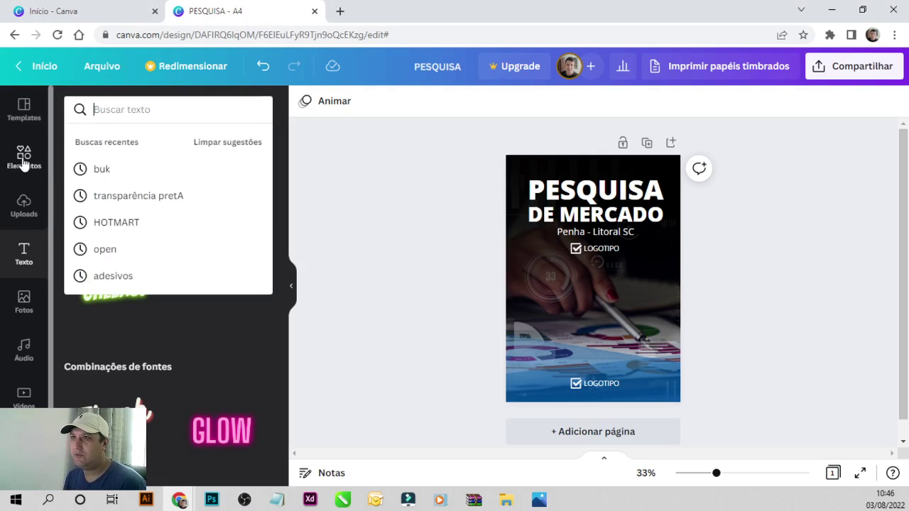
text(icone)
key(Return)
click(147, 114)
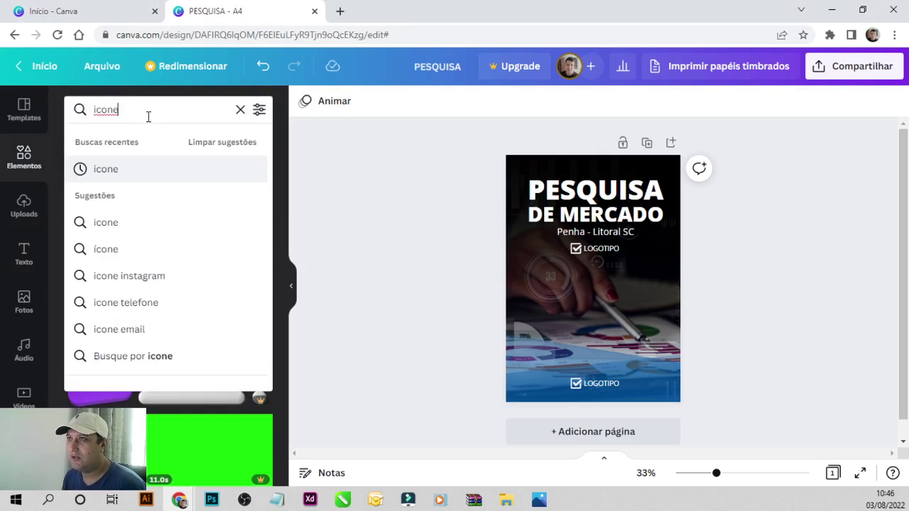
click(240, 110)
text(E)
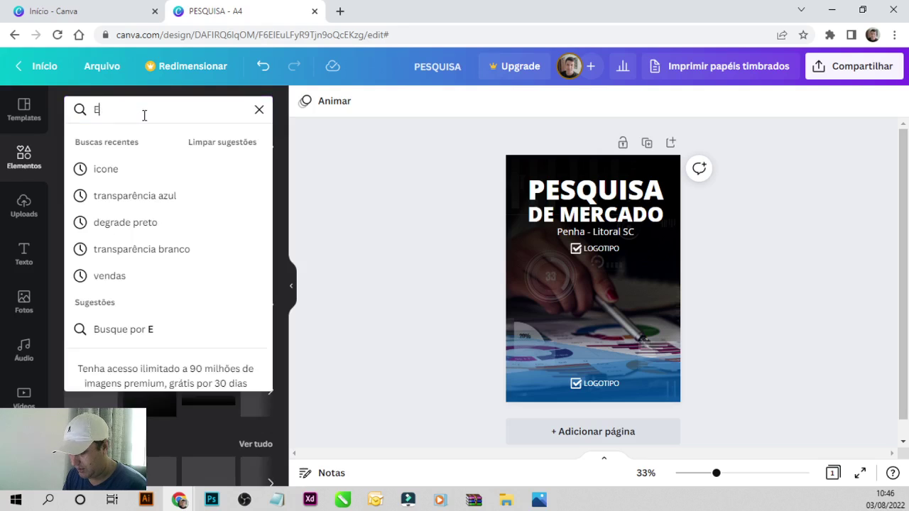
text(LEMENTS)
key(Return)
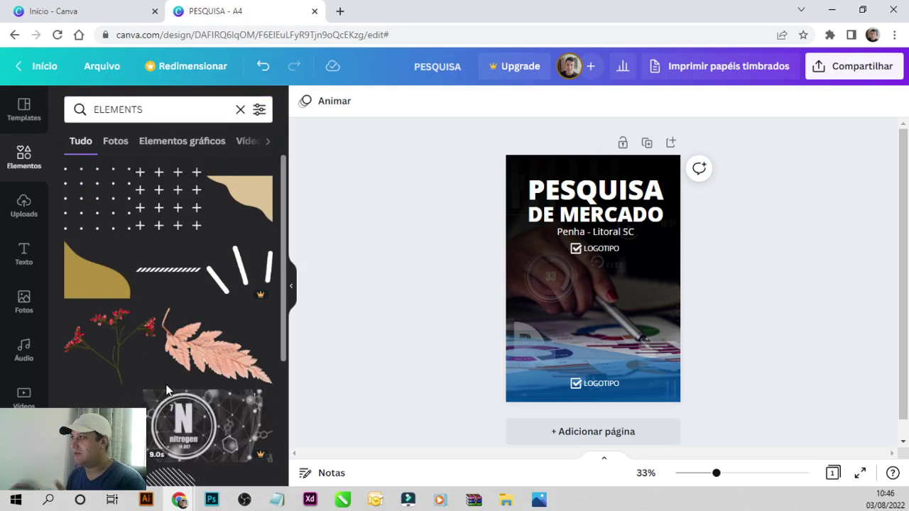
scroll(188, 394, down, 2)
scroll(239, 386, down, 3)
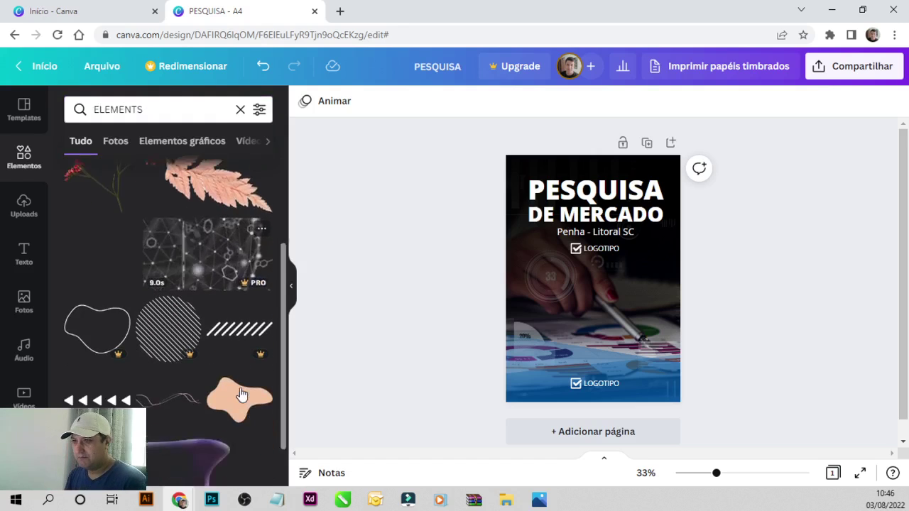
scroll(284, 347, down, 3)
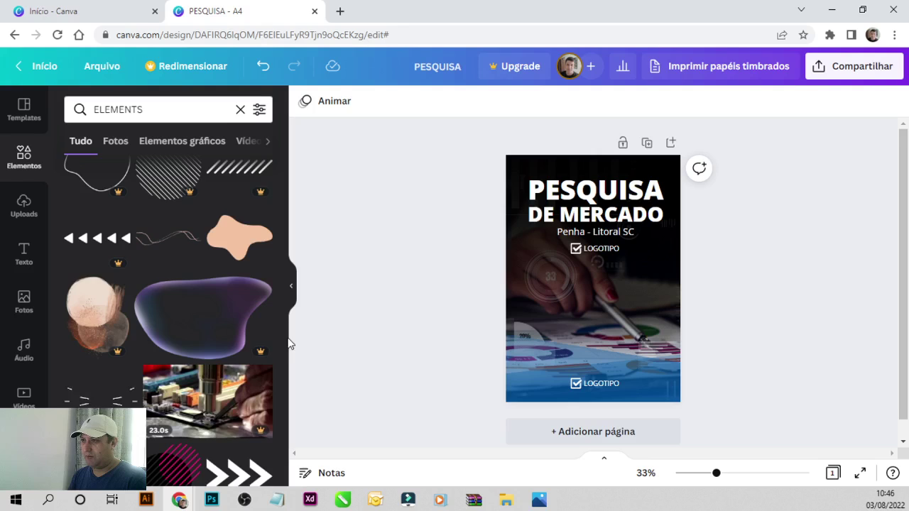
scroll(284, 347, down, 5)
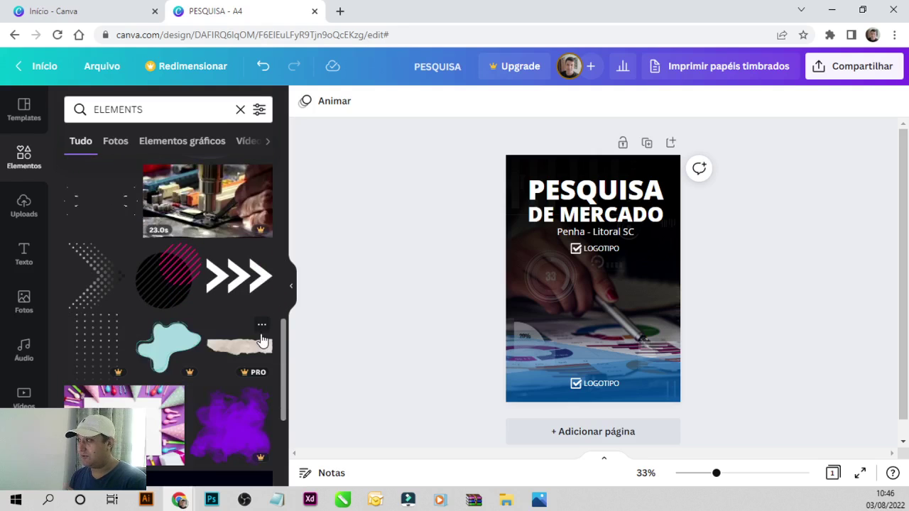
- Add the halftone dotted chevron, colour it cyan, and size it into the top-left corner
click(97, 302)
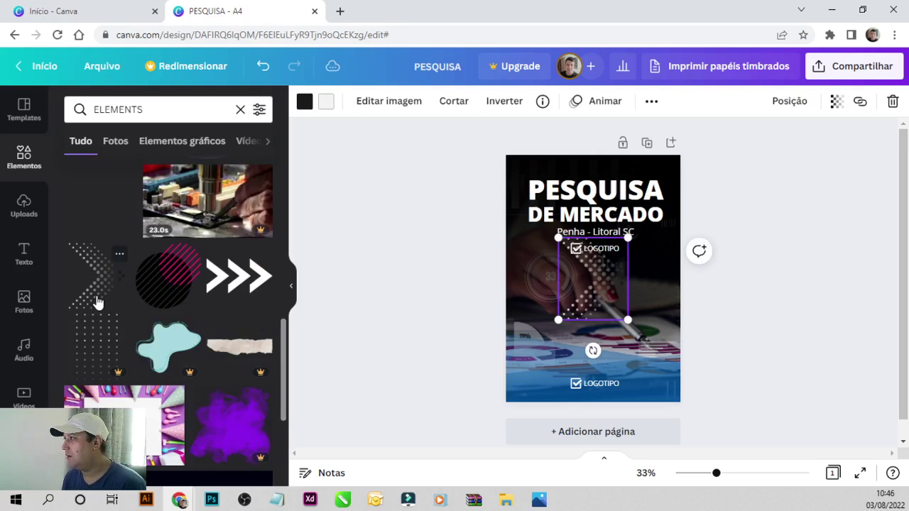
click(306, 102)
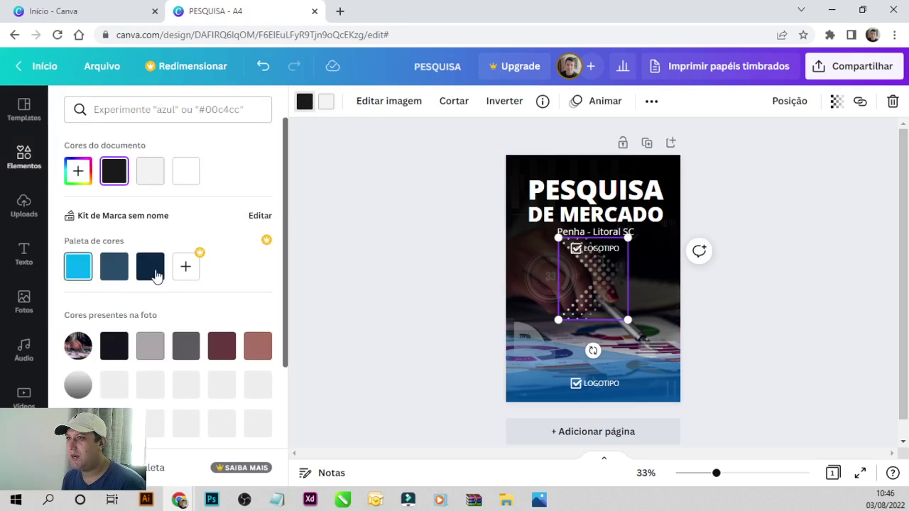
click(75, 273)
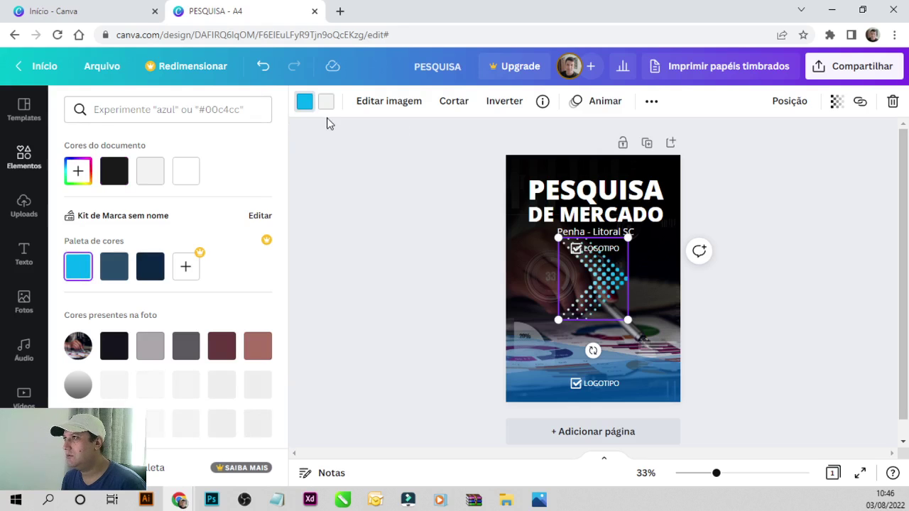
mouse_move(628, 237)
mouse_down()
mouse_move(658, 219)
mouse_move(679, 183)
mouse_up()
drag(616, 256, 533, 195)
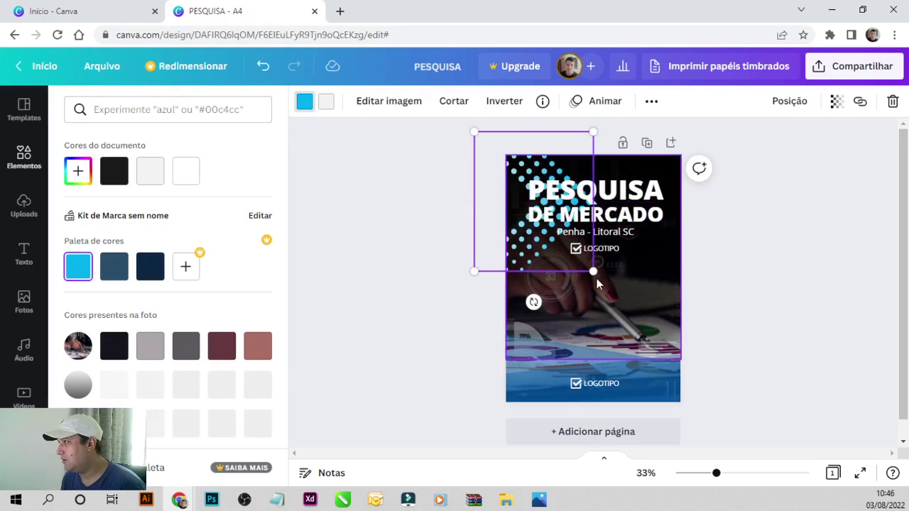
drag(594, 270, 537, 173)
- Fade the dots to 63 transparency and select the title with the Penha - Litoral SC line
click(838, 108)
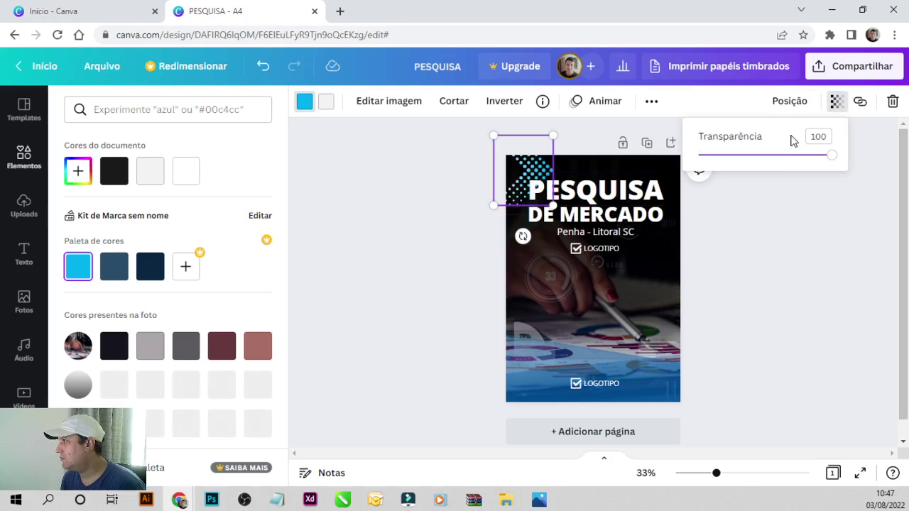
click(782, 154)
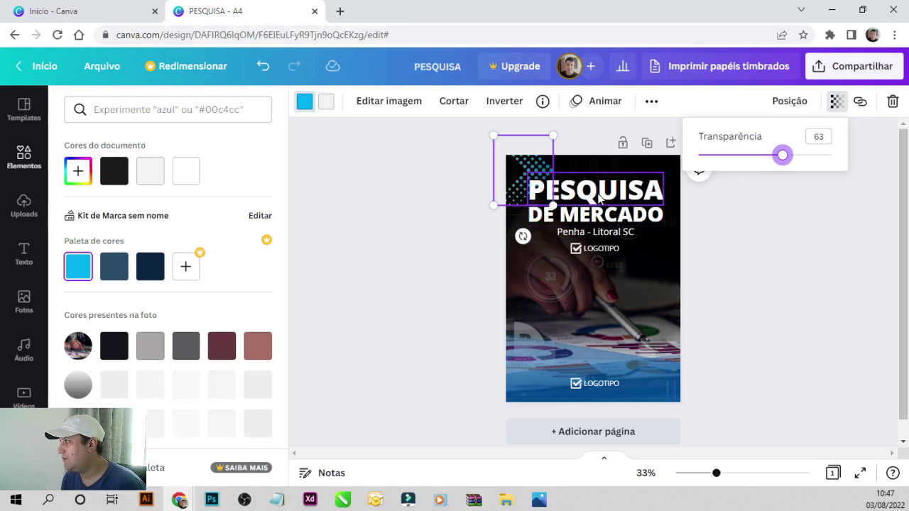
click(609, 215)
shift+click(595, 237)
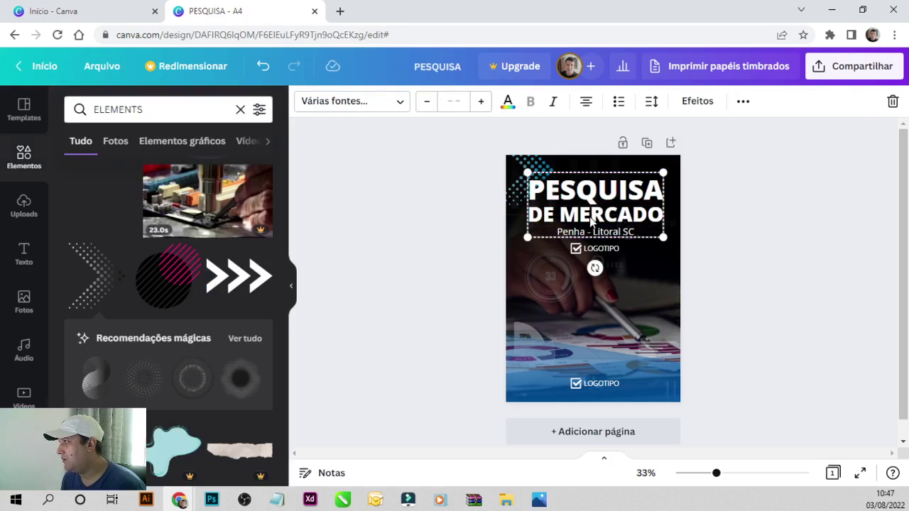
- Copy the top-left dot graphic onto the page's right edge and enlarge it
right_click(590, 221)
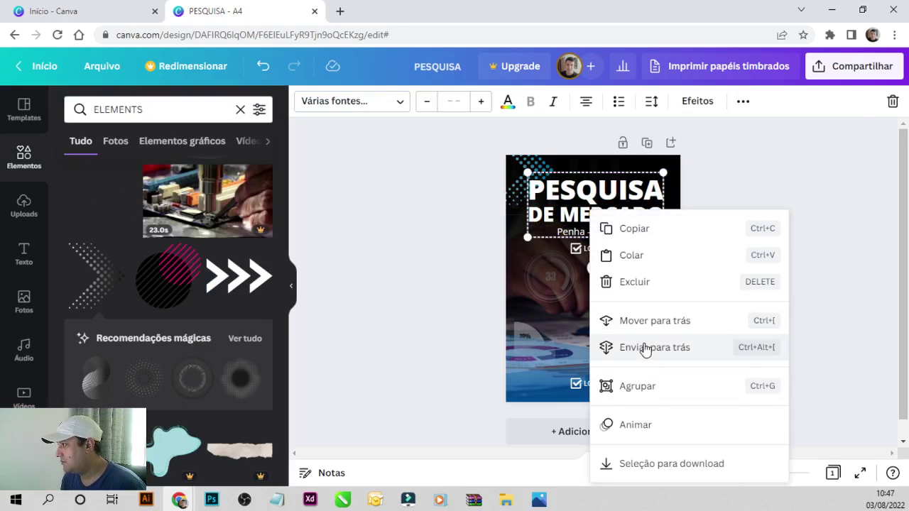
click(831, 201)
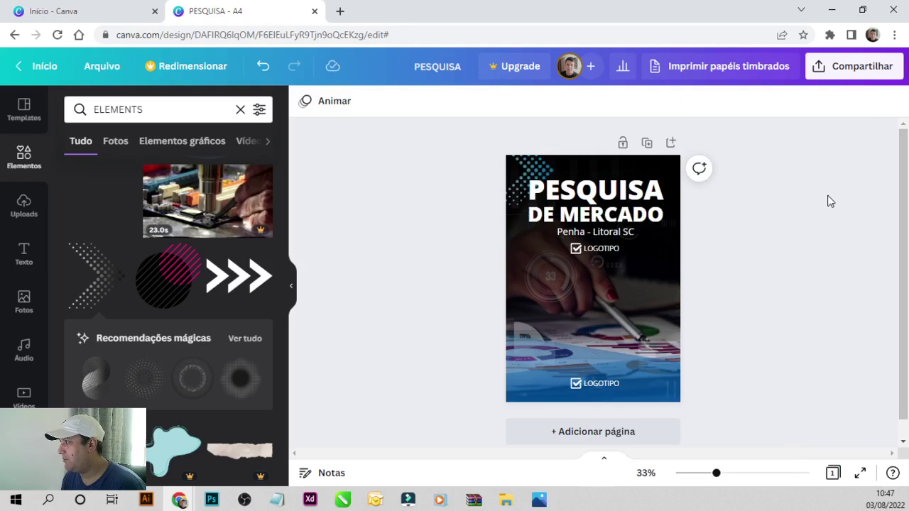
drag(533, 172, 528, 169)
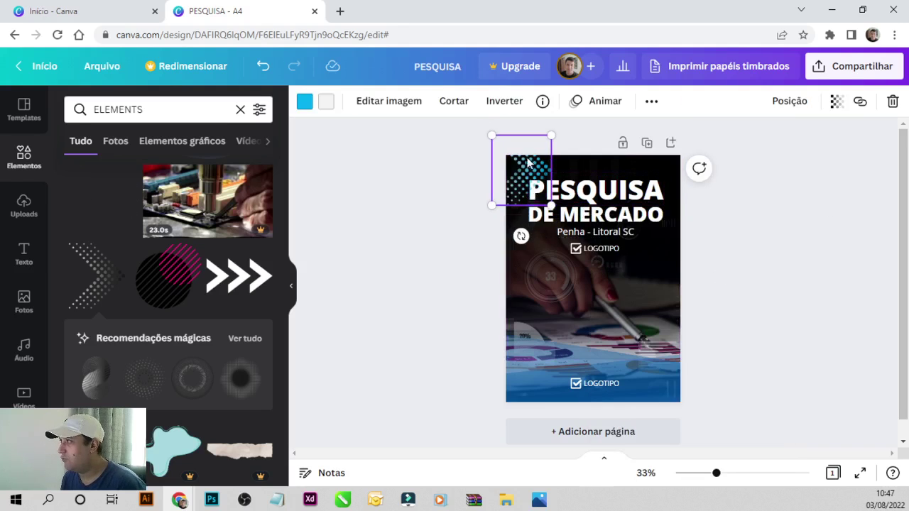
drag(528, 163, 662, 273)
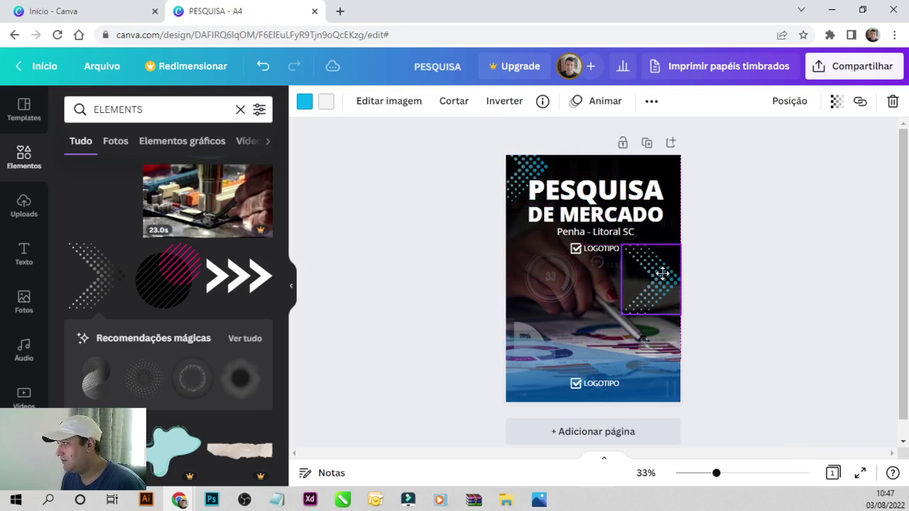
drag(680, 314, 704, 345)
click(786, 308)
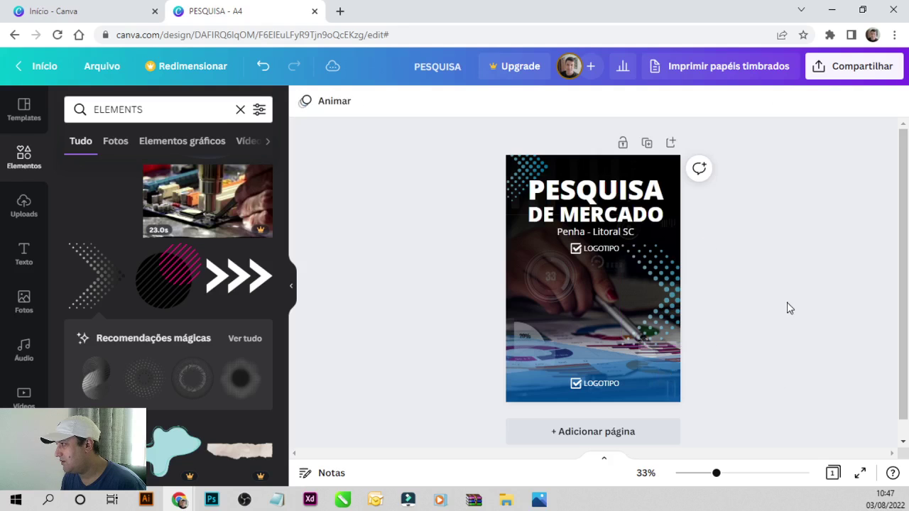
- Shrink the second dot graphic and fit it into the bottom-right corner
drag(667, 305, 667, 362)
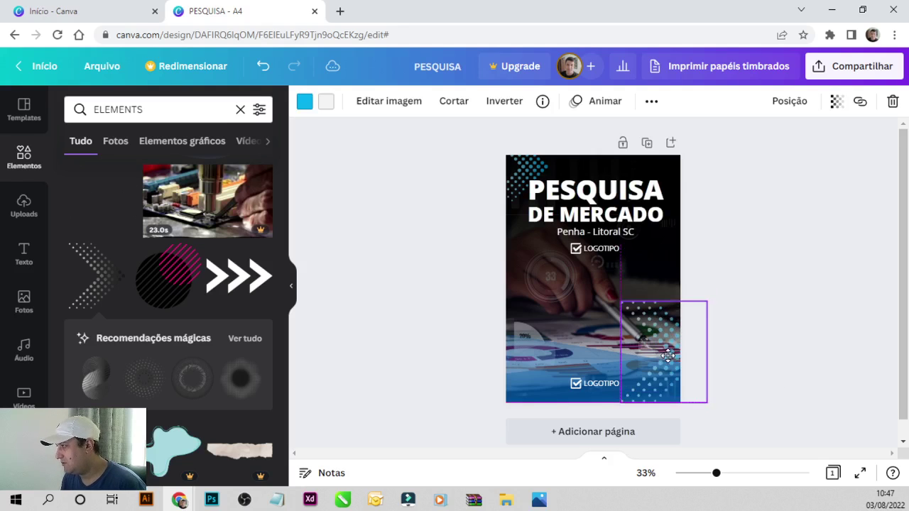
click(764, 306)
click(692, 351)
drag(707, 300, 676, 338)
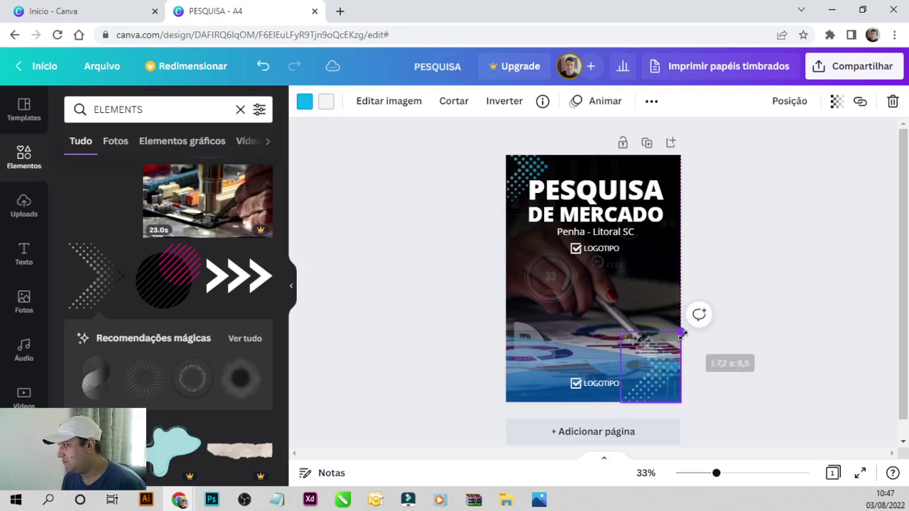
drag(650, 381, 660, 377)
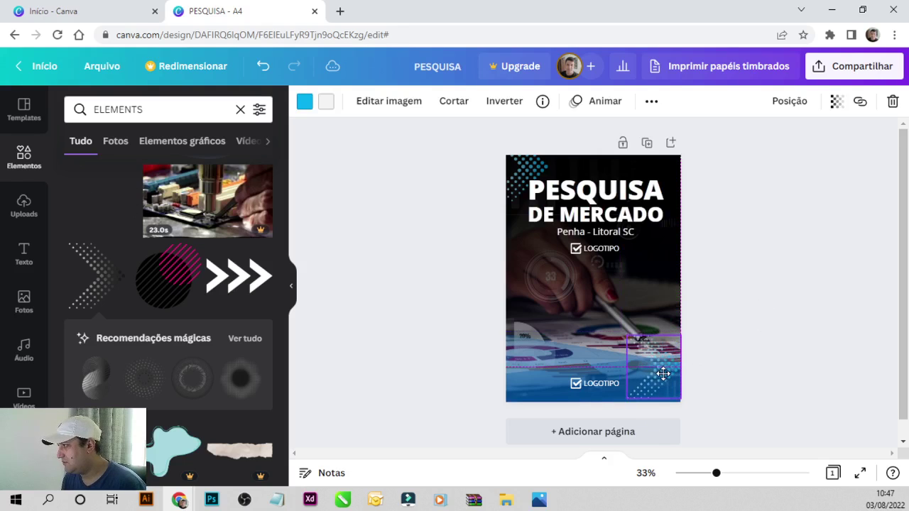
click(772, 317)
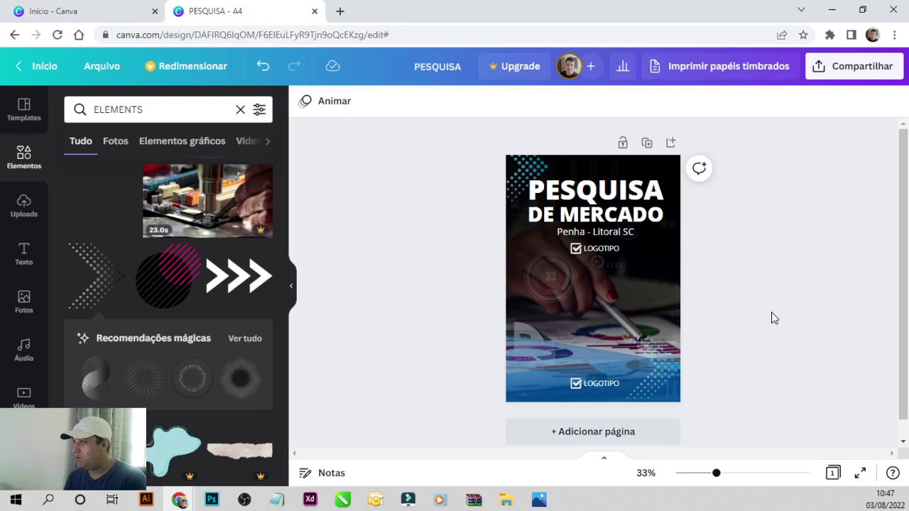
- Nudge the title, subtitle and upper LOGOTIPO mark slightly down, then clear the ELEMENTS search
click(603, 238)
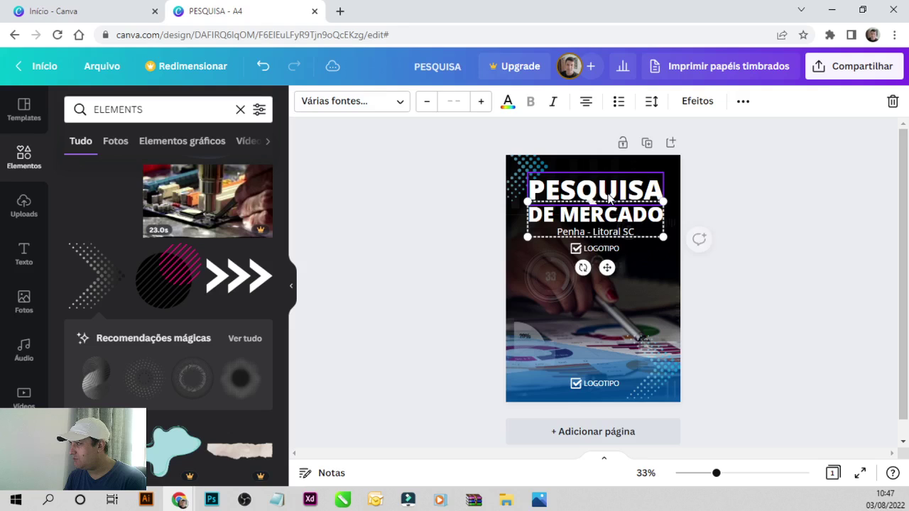
shift+click(596, 250)
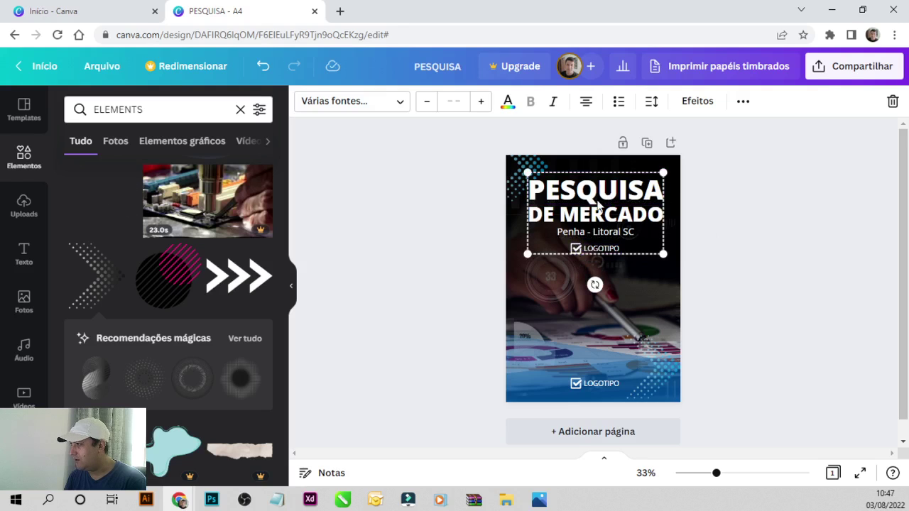
drag(595, 219, 595, 231)
click(788, 264)
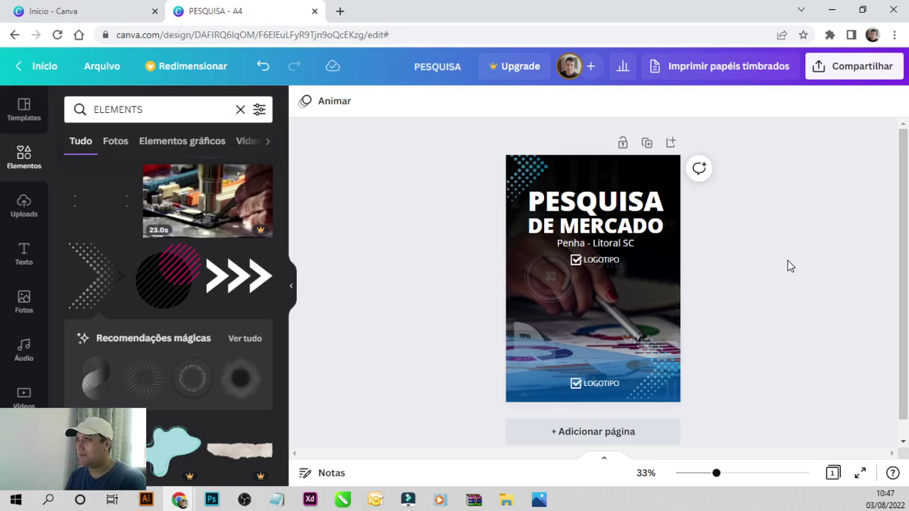
click(240, 111)
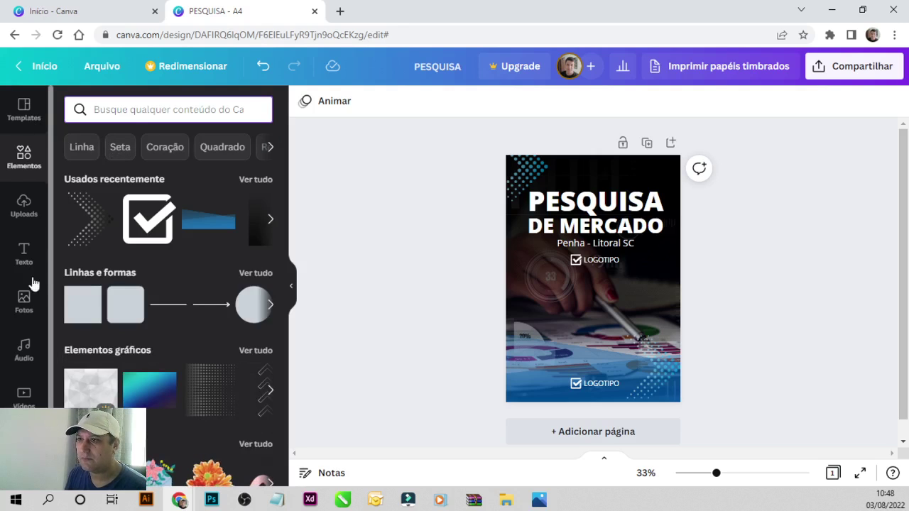
- Search the elements library for 'mockup' and scroll through the results
scroll(28, 314, down, 1)
scroll(44, 332, up, 1)
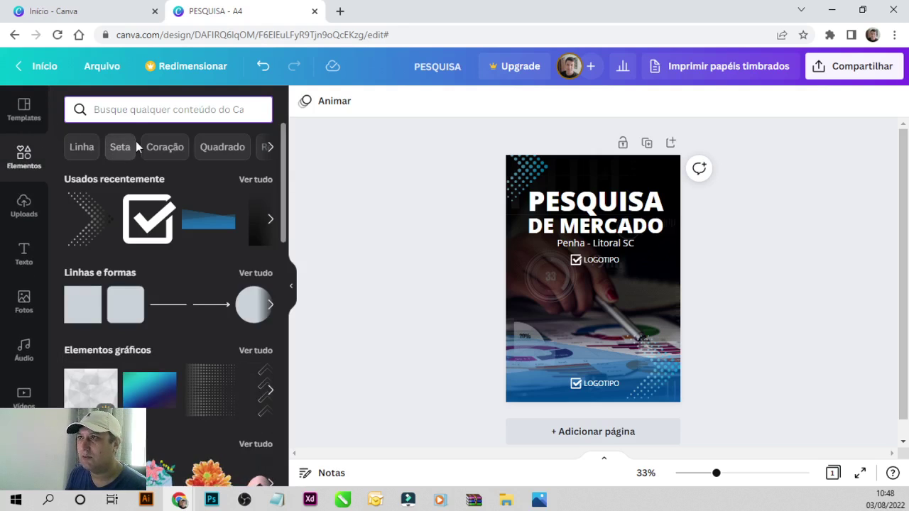
click(135, 110)
text(mock)
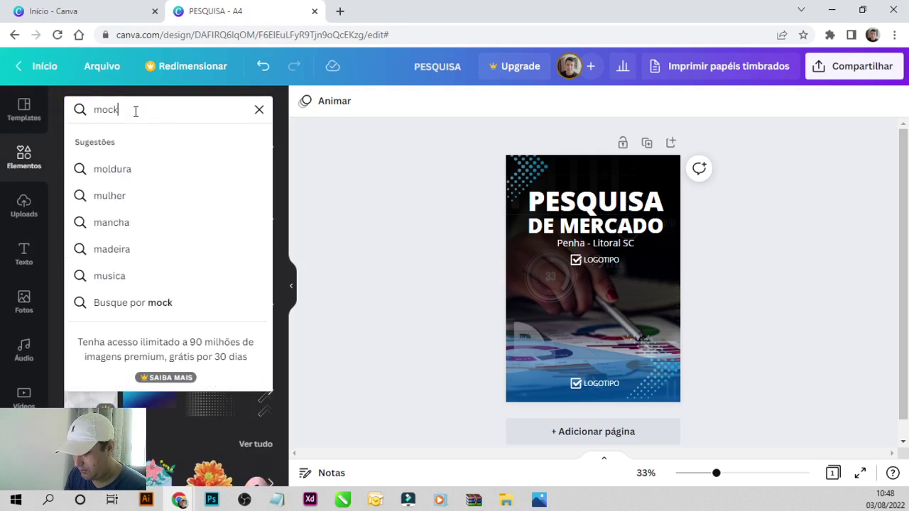
text(up)
click(125, 169)
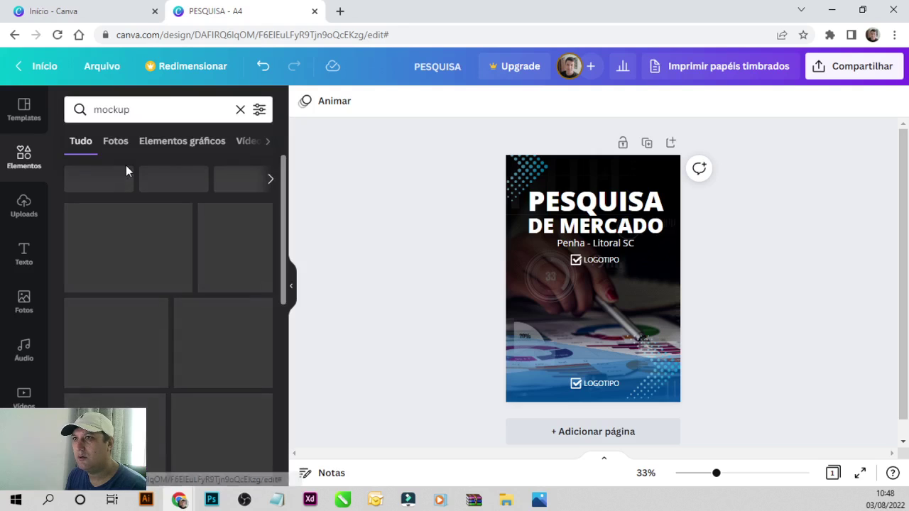
scroll(177, 305, down, 1)
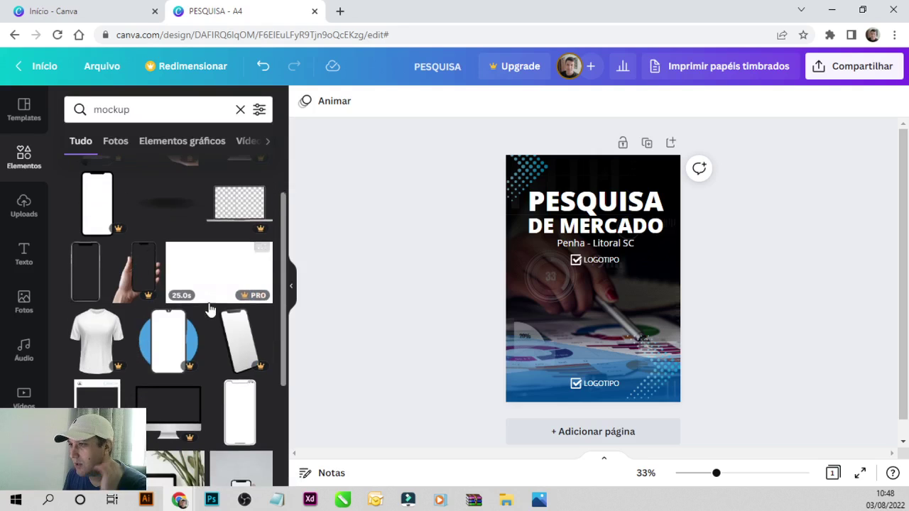
scroll(217, 284, down, 2)
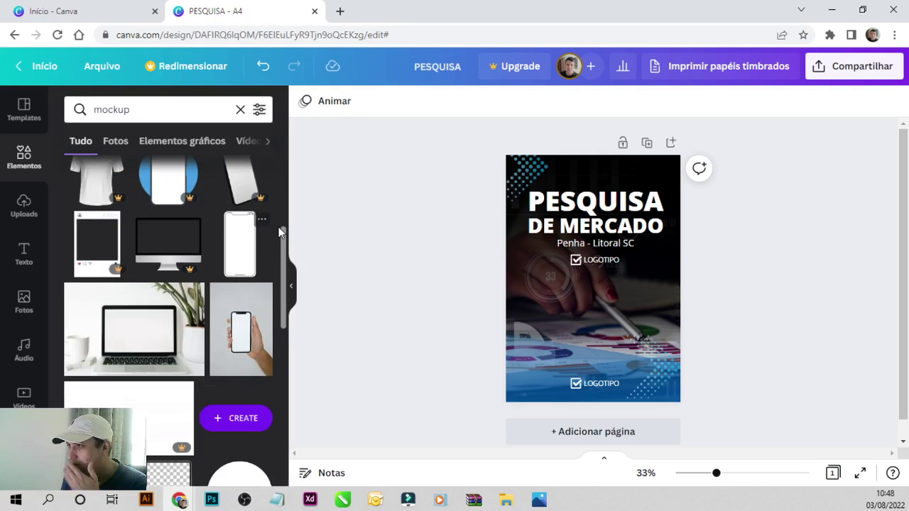
scroll(279, 232, down, 1)
scroll(249, 326, down, 2)
scroll(248, 328, down, 2)
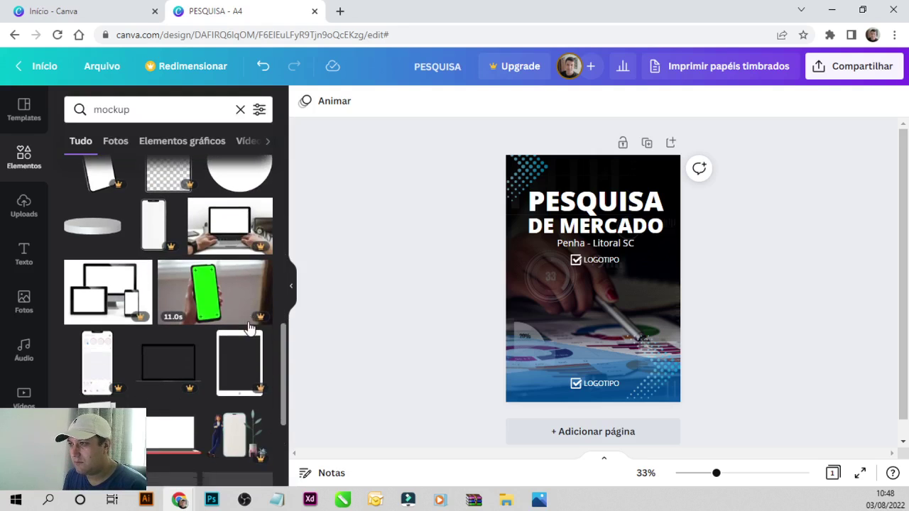
scroll(248, 327, down, 2)
scroll(239, 361, down, 1)
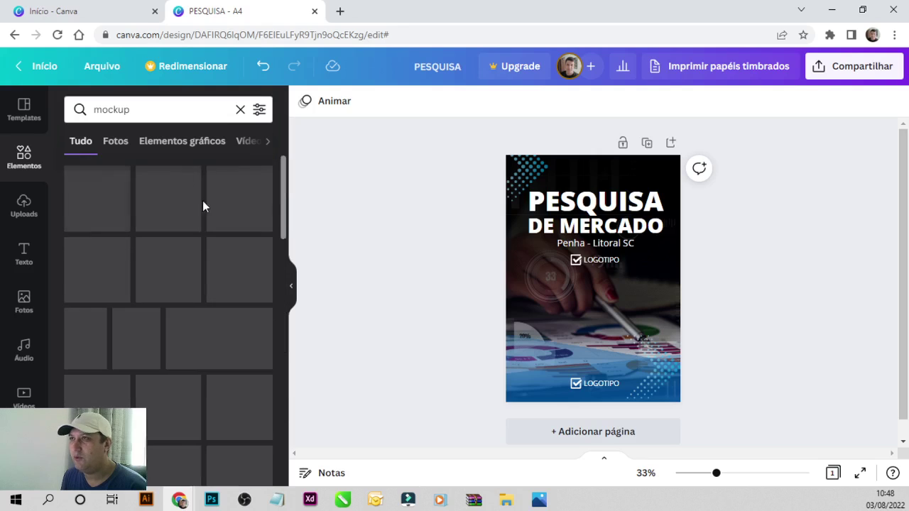
- Refine the search to 'mockup folder' and switch the results to Photos
click(156, 108)
text(fol)
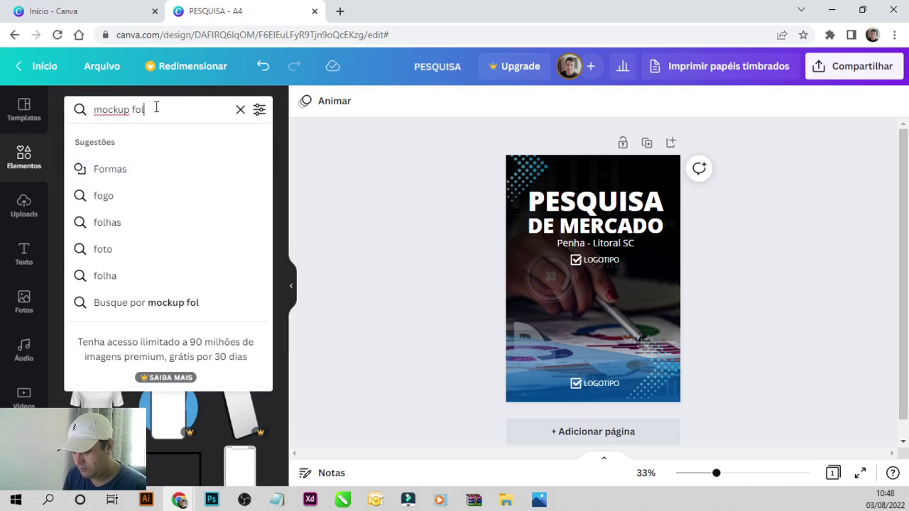
text(der)
key(Return)
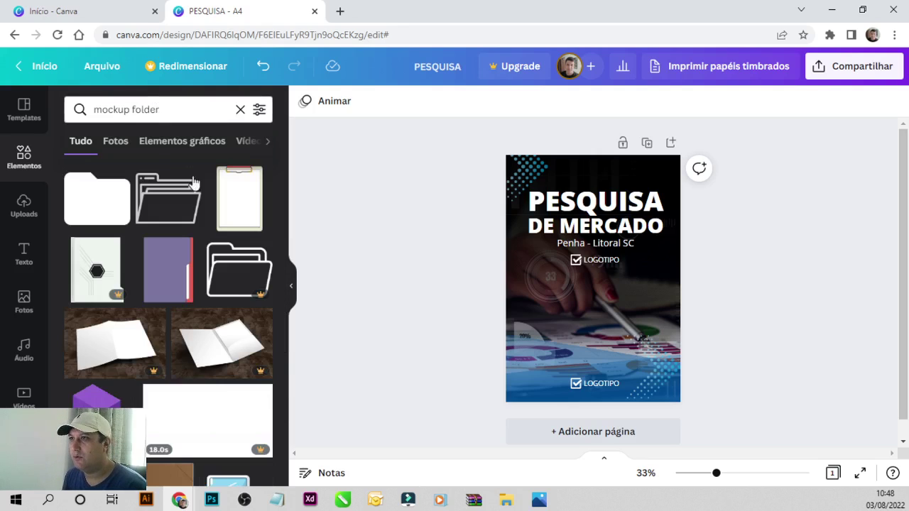
scroll(262, 372, down, 2)
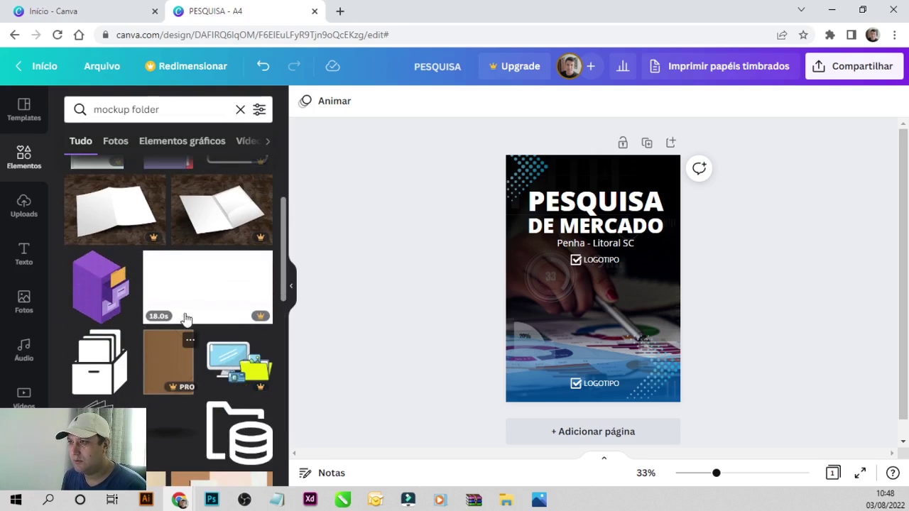
scroll(167, 318, down, 1)
scroll(144, 296, up, 2)
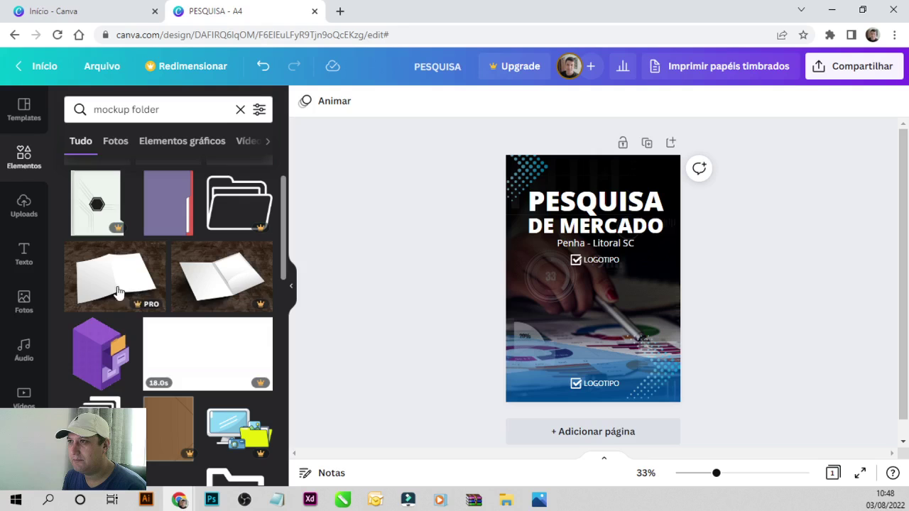
scroll(195, 333, down, 3)
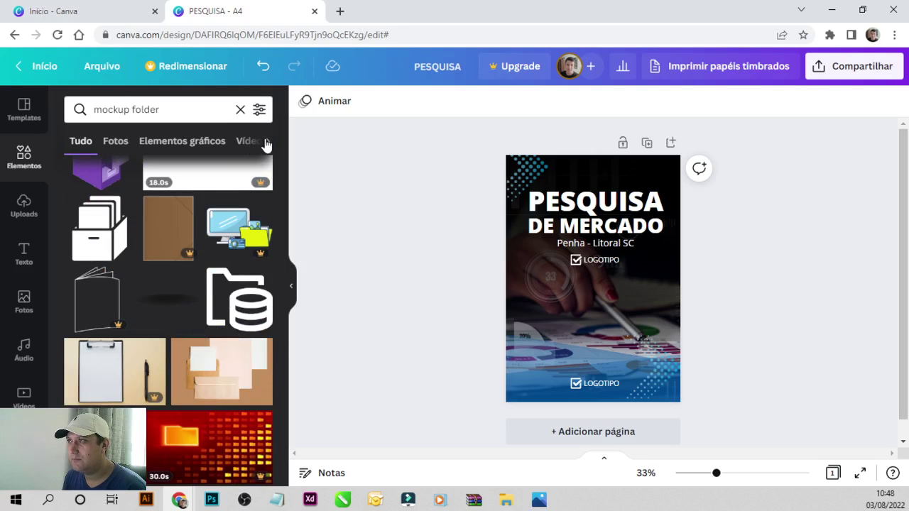
click(267, 140)
click(267, 144)
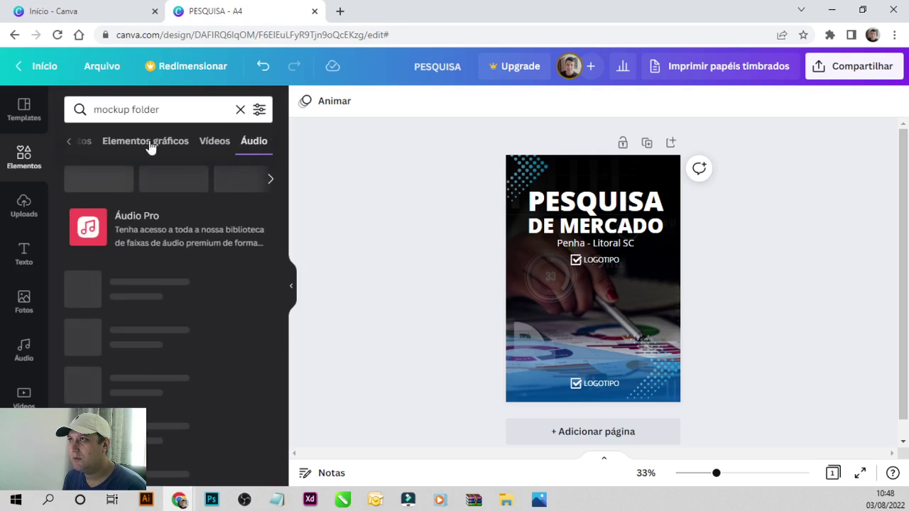
click(91, 145)
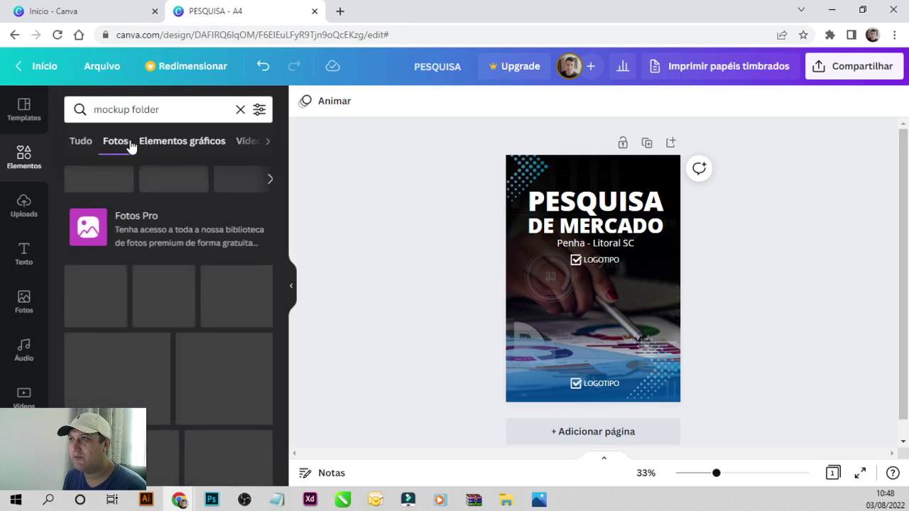
click(156, 144)
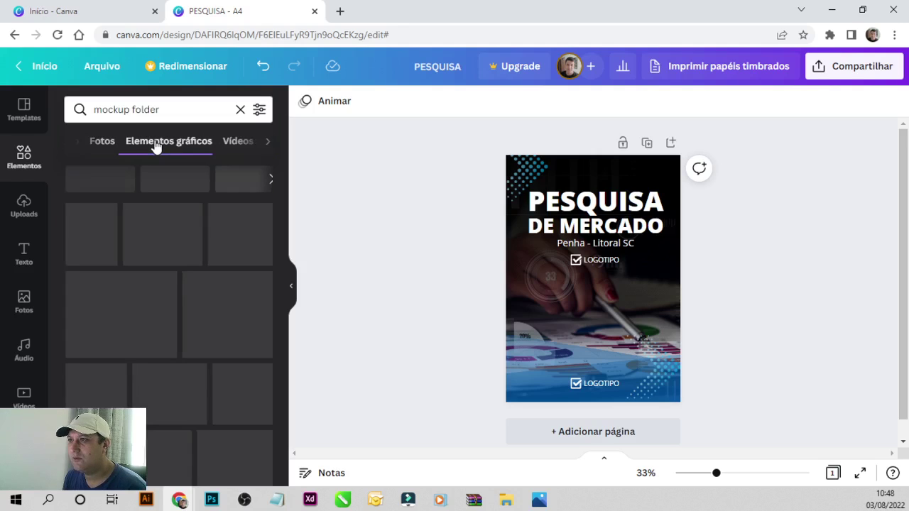
click(98, 144)
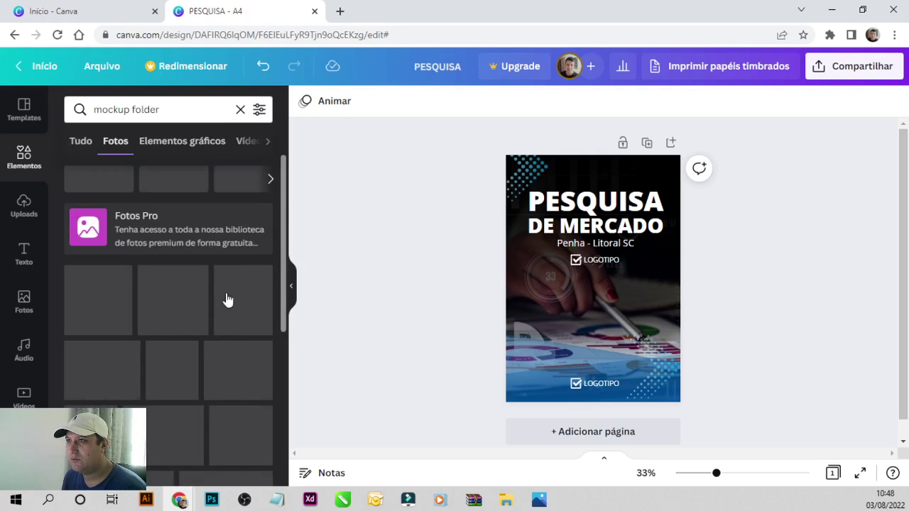
- Scroll through the mockup folder photo results for a suitable stationery mockup
scroll(260, 323, down, 1)
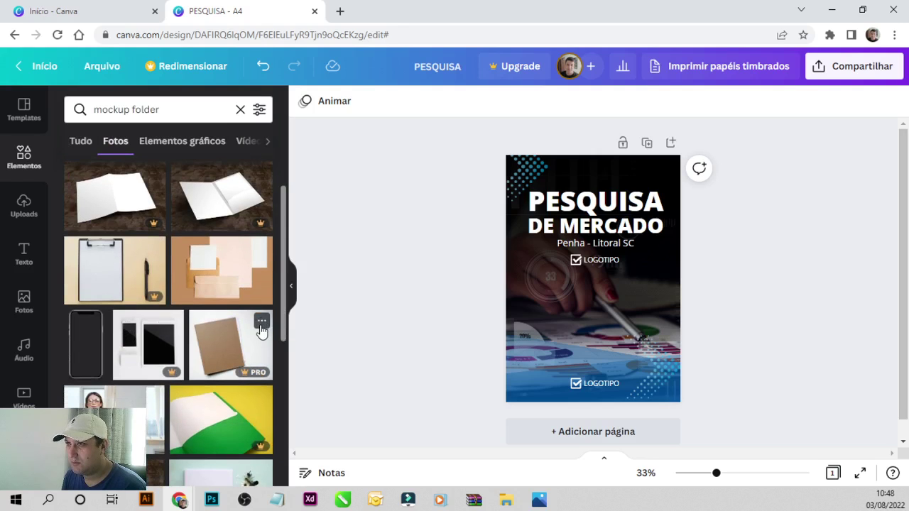
scroll(261, 336, down, 2)
scroll(254, 346, down, 1)
scroll(254, 347, down, 1)
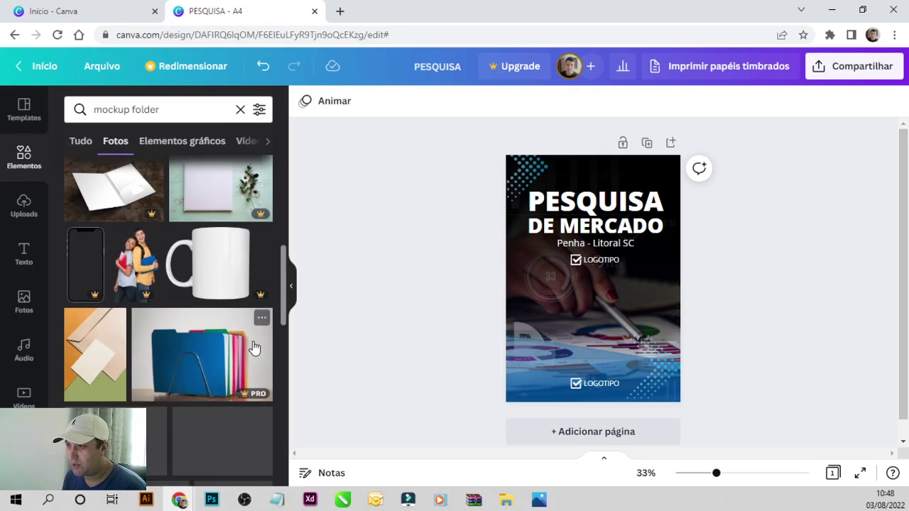
scroll(257, 351, down, 2)
scroll(257, 351, down, 2)
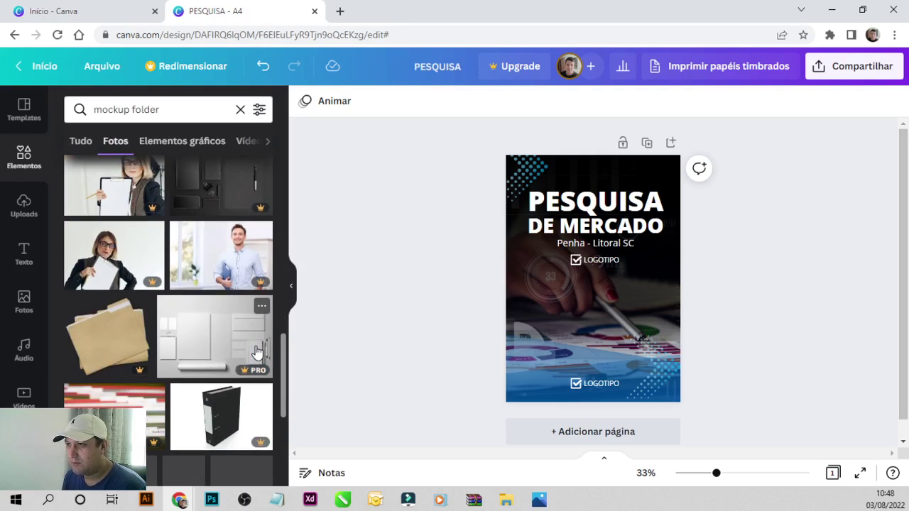
scroll(257, 352, down, 2)
scroll(254, 355, up, 3)
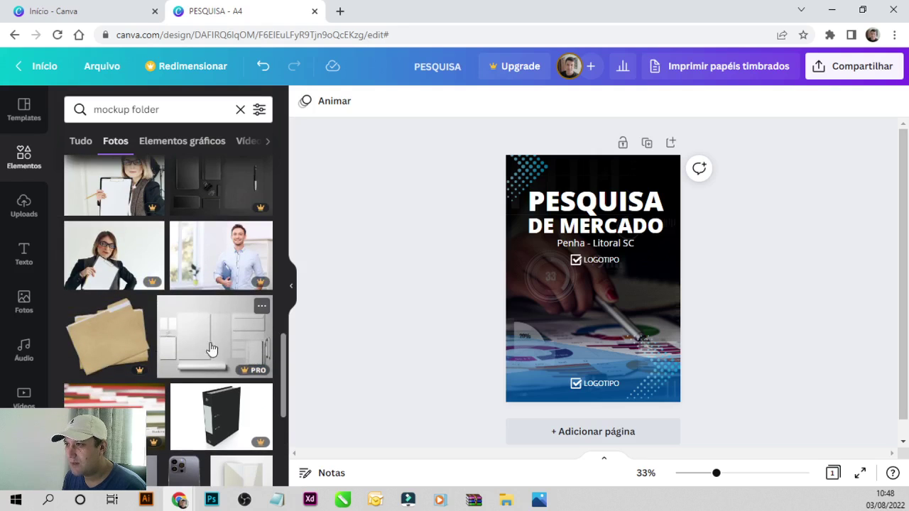
scroll(211, 348, down, 2)
scroll(219, 347, down, 1)
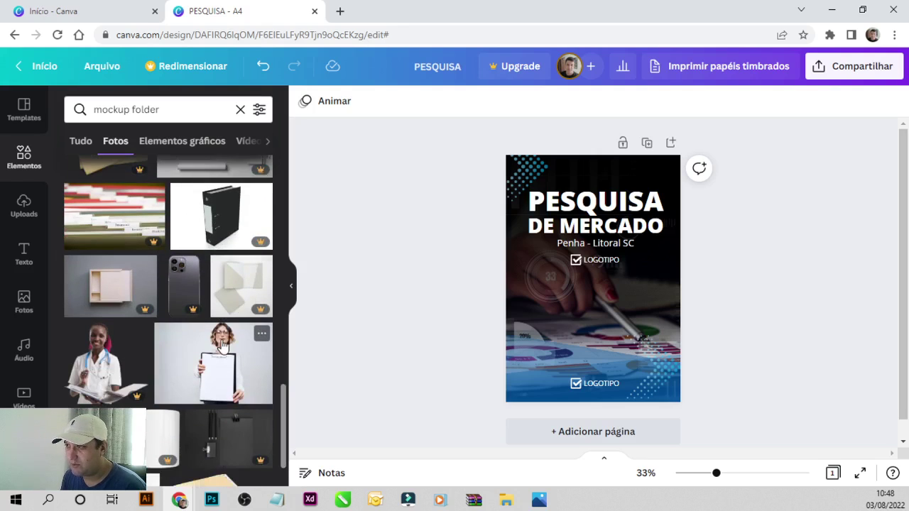
scroll(222, 346, down, 2)
scroll(223, 334, down, 1)
scroll(224, 334, down, 1)
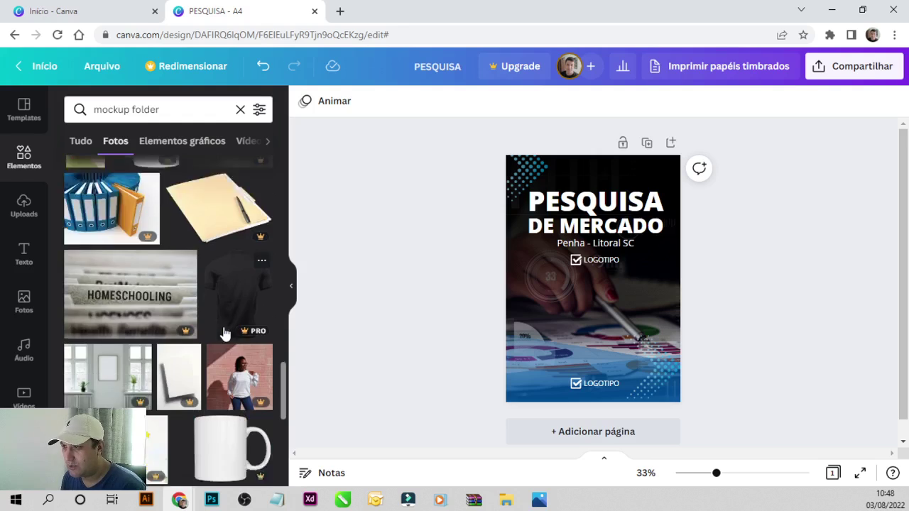
scroll(223, 334, down, 2)
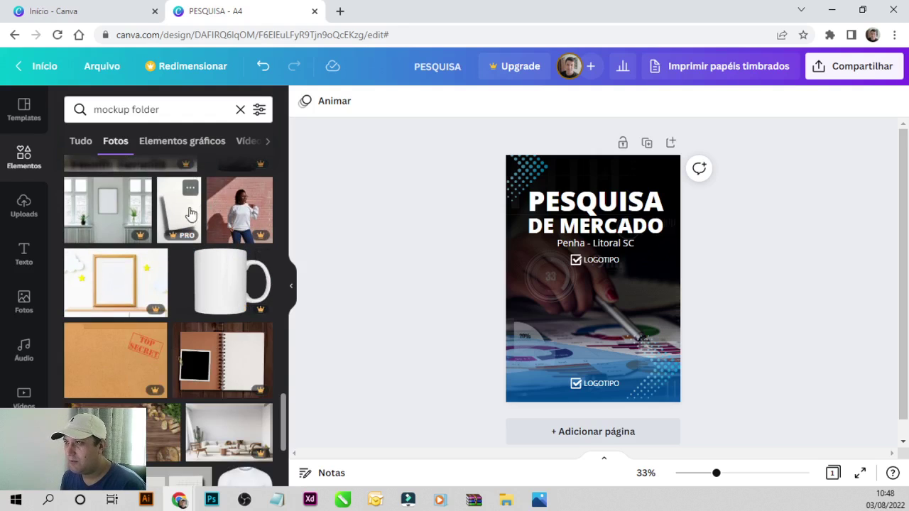
scroll(254, 330, down, 2)
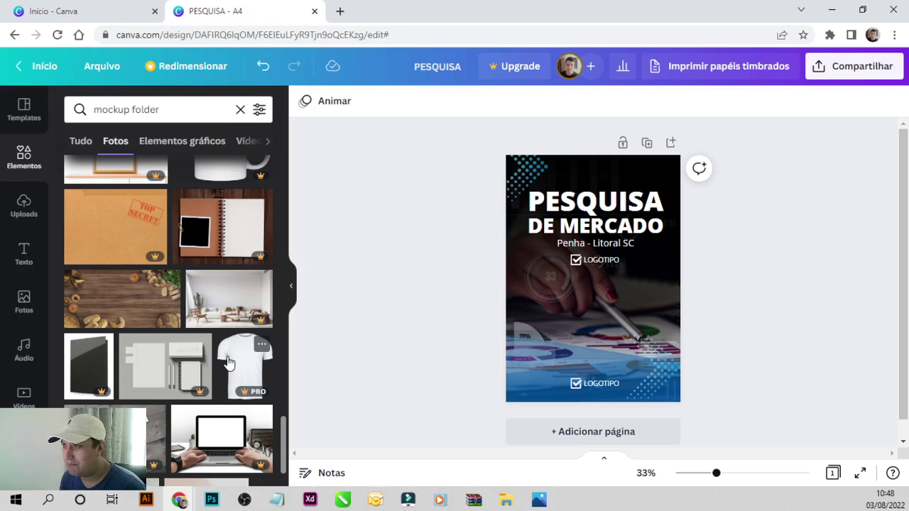
scroll(226, 362, down, 2)
scroll(220, 348, down, 1)
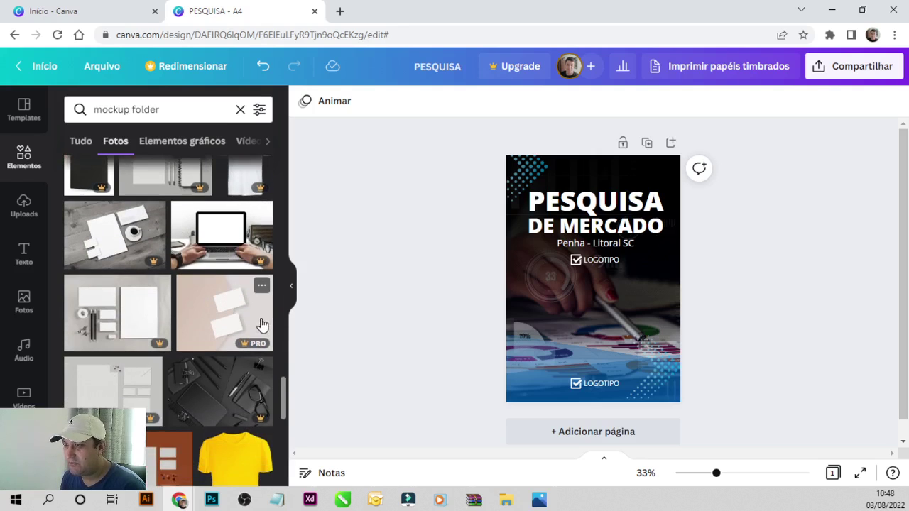
scroll(261, 325, down, 3)
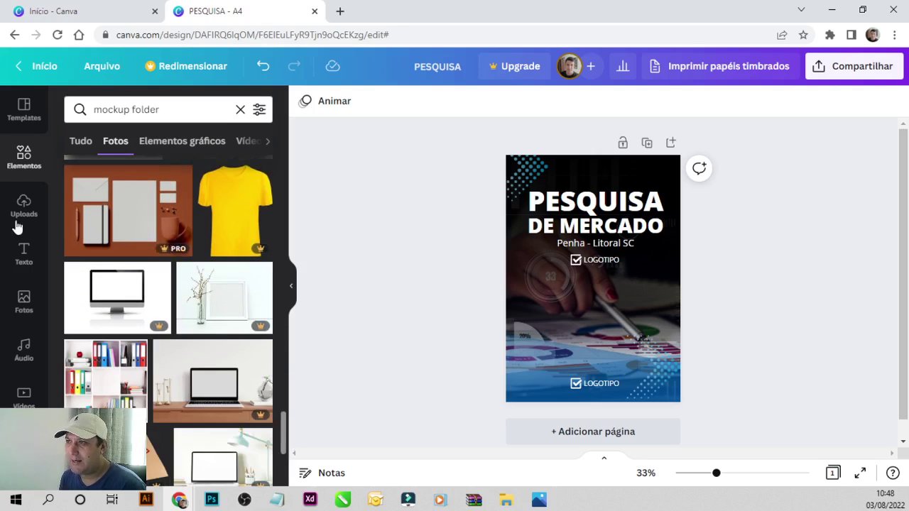
scroll(248, 241, down, 3)
scroll(252, 236, down, 3)
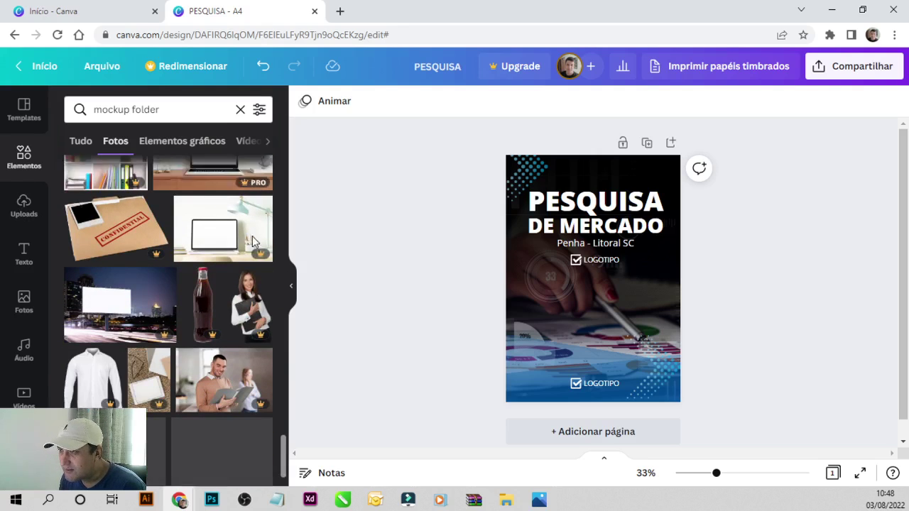
scroll(247, 233, down, 2)
scroll(241, 231, down, 3)
- Change the search to 'mockup a4' and scroll through the A4 sheet mockup photos
drag(165, 110, 130, 110)
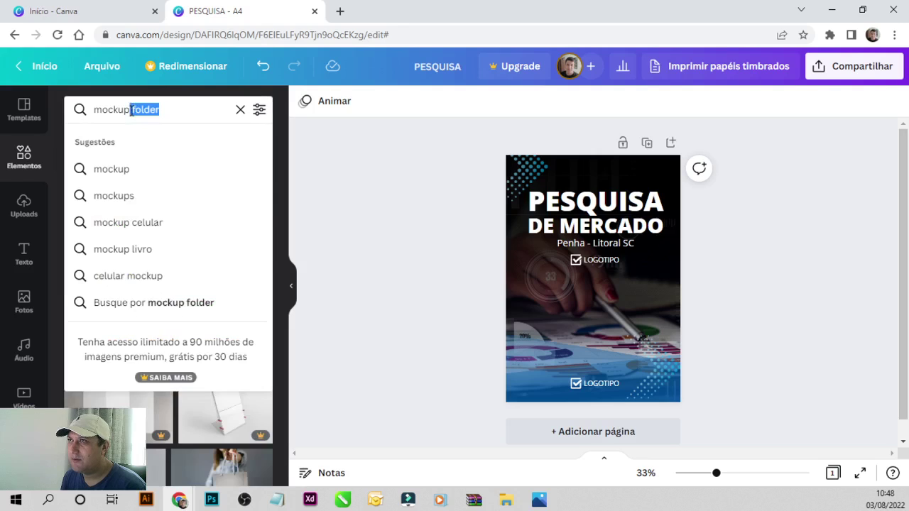
text(a4)
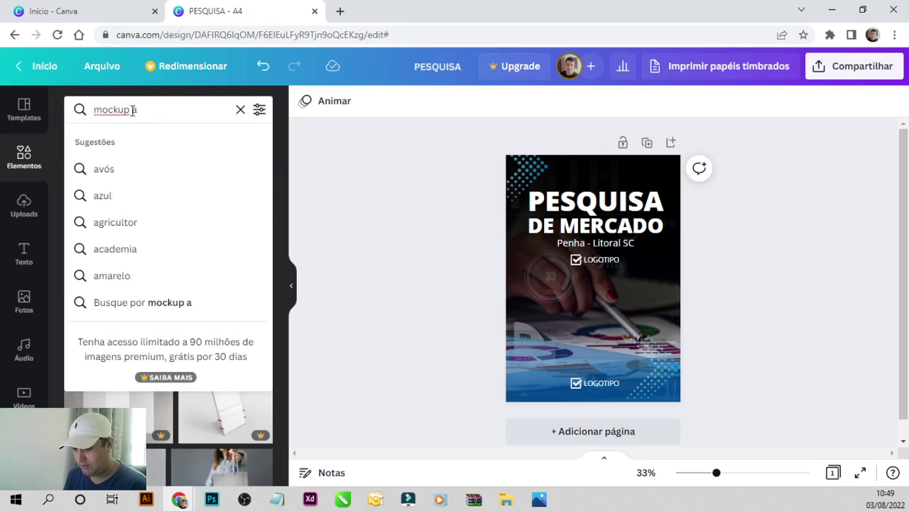
key(Return)
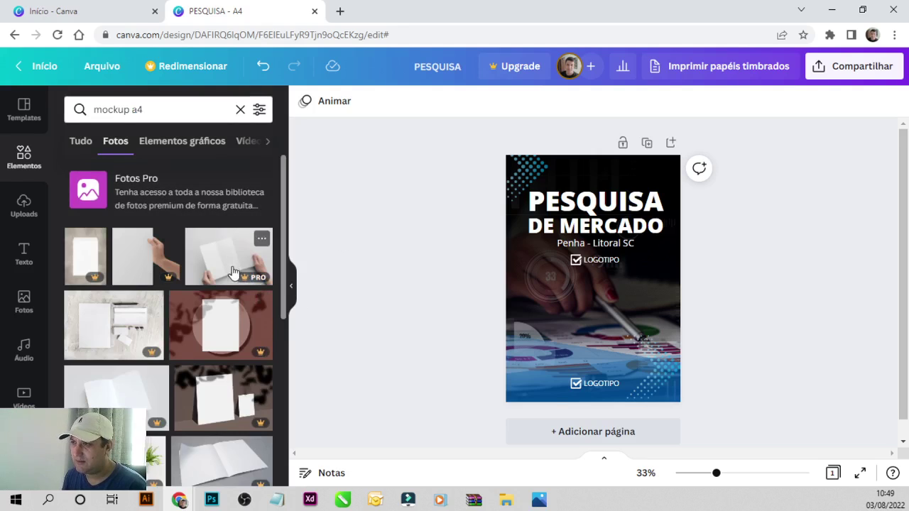
scroll(245, 289, down, 2)
scroll(226, 334, down, 1)
scroll(274, 240, down, 2)
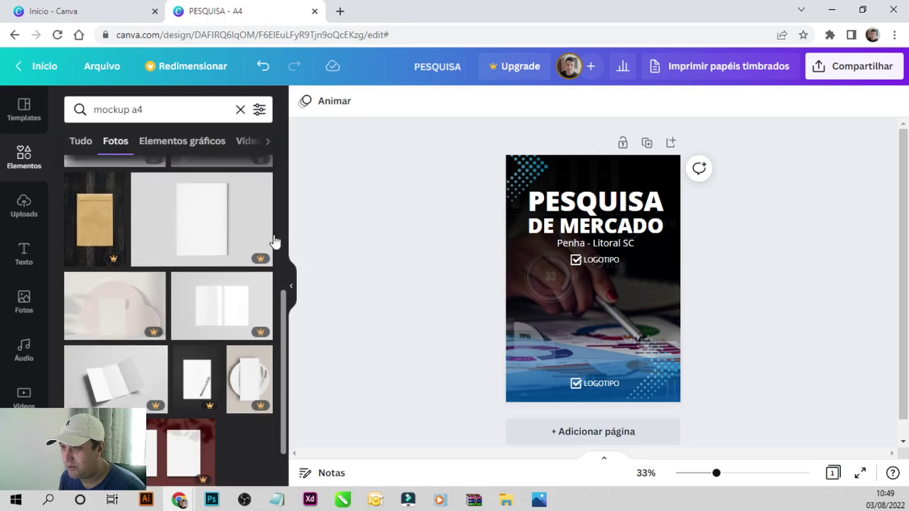
scroll(235, 386, down, 3)
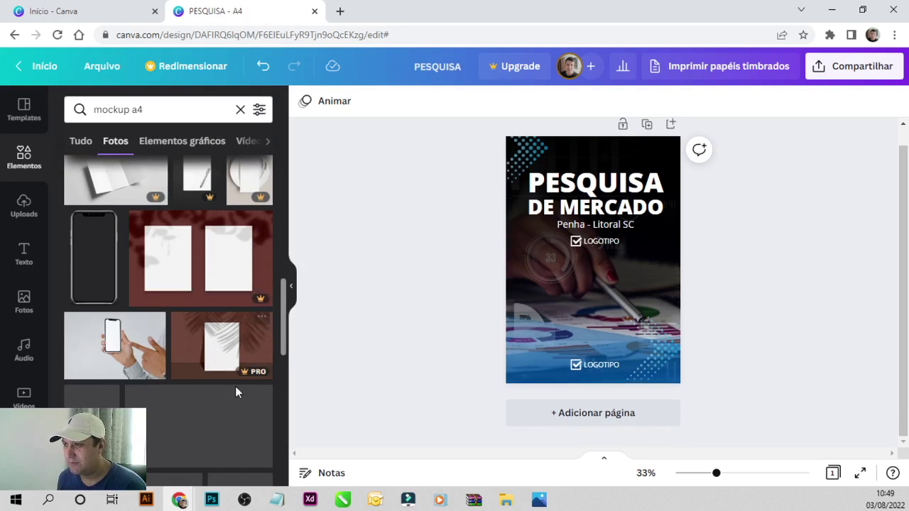
scroll(181, 401, down, 1)
scroll(181, 401, up, 2)
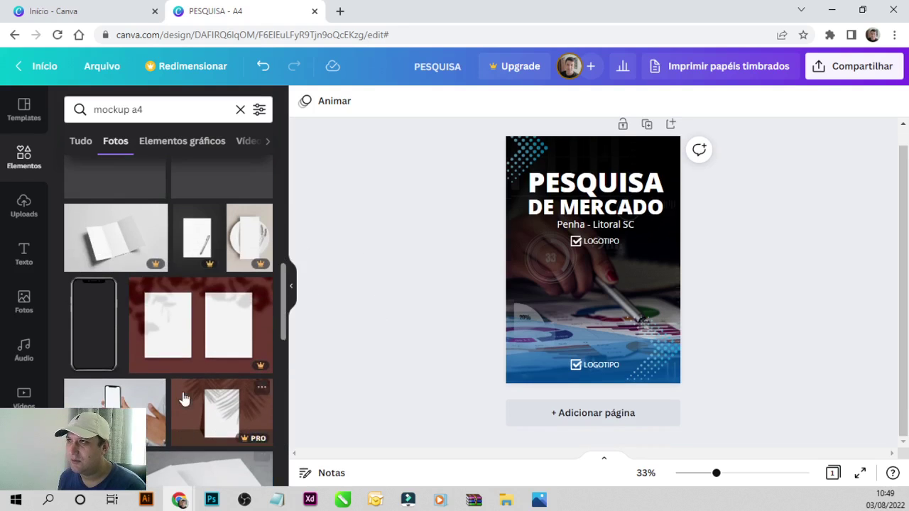
scroll(206, 340, down, 2)
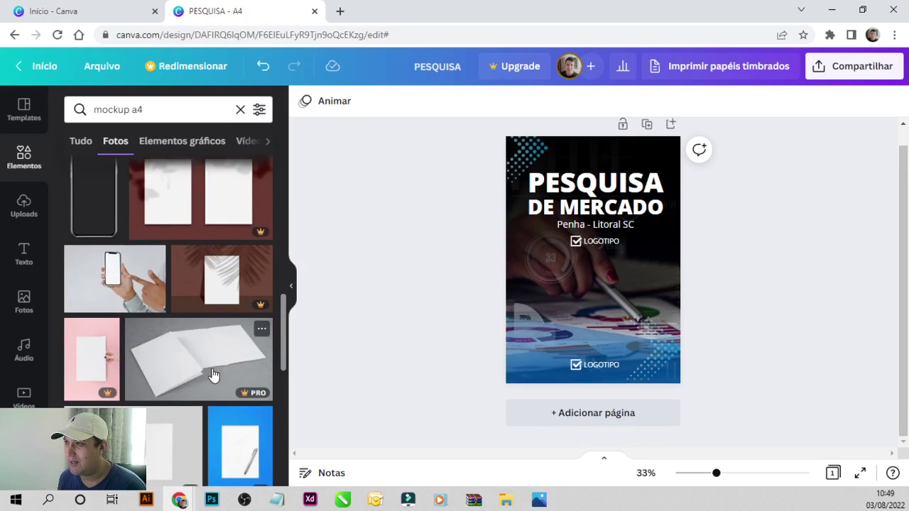
scroll(212, 359, down, 3)
scroll(211, 362, down, 2)
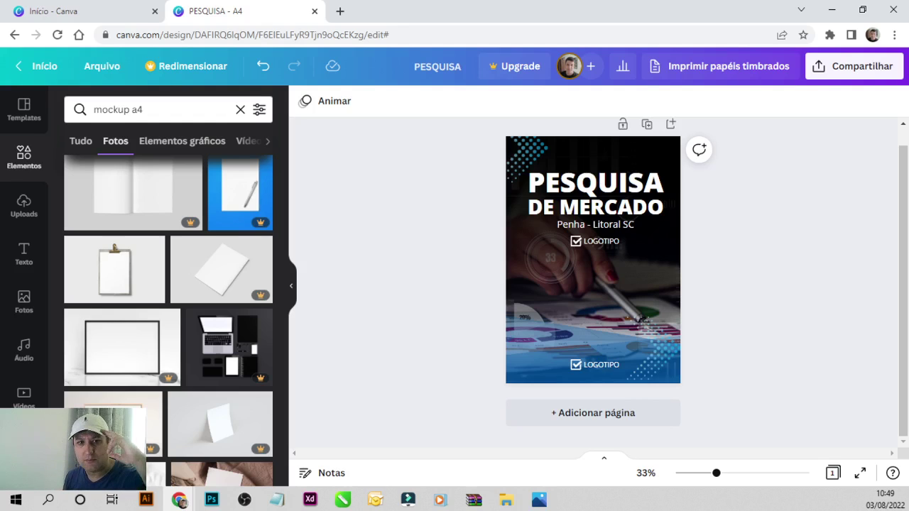
- Collapse the elements panel and zoom the cover view to 44%
click(290, 294)
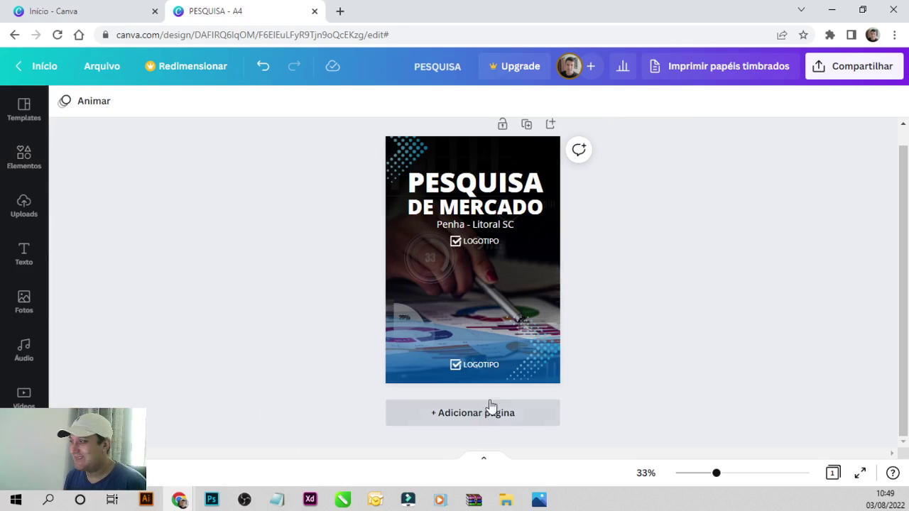
drag(716, 475, 726, 474)
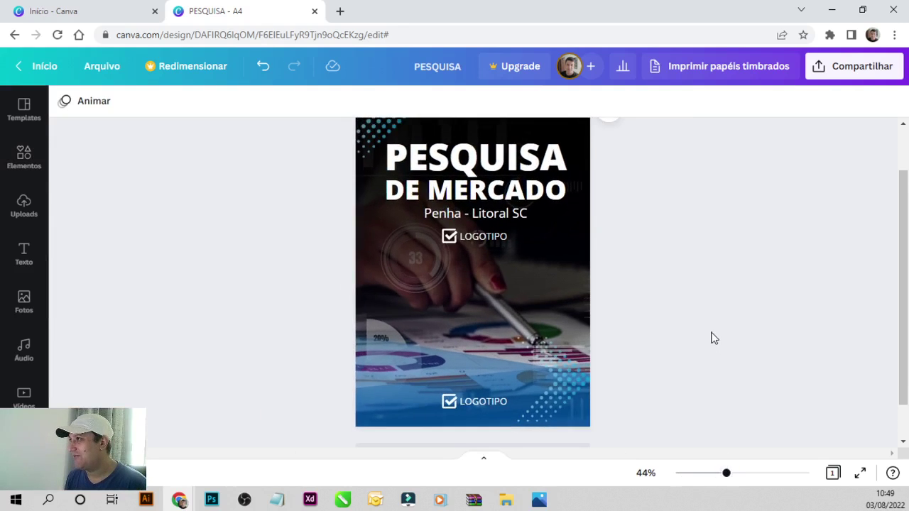
scroll(713, 338, up, 1)
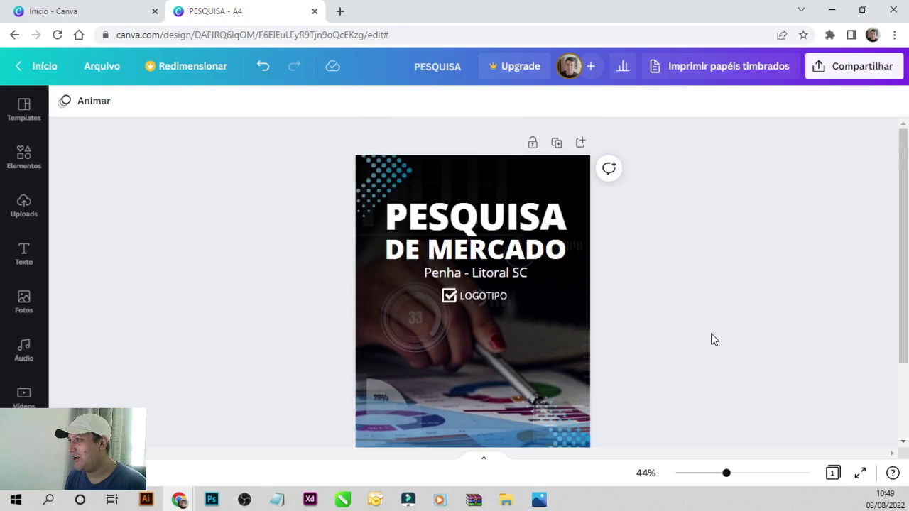